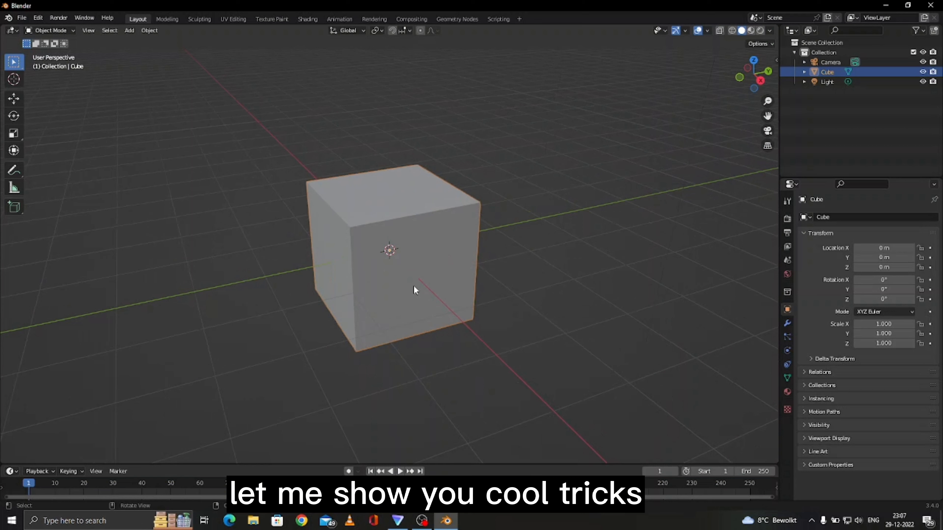
Enable Cavity in the viewport shading and change its cavity type
left_click(769, 31)
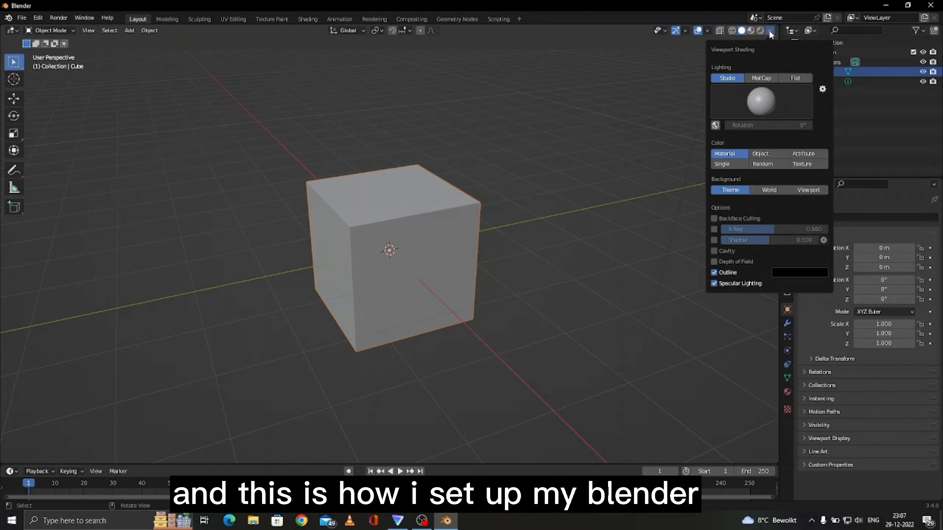
left_click(714, 251)
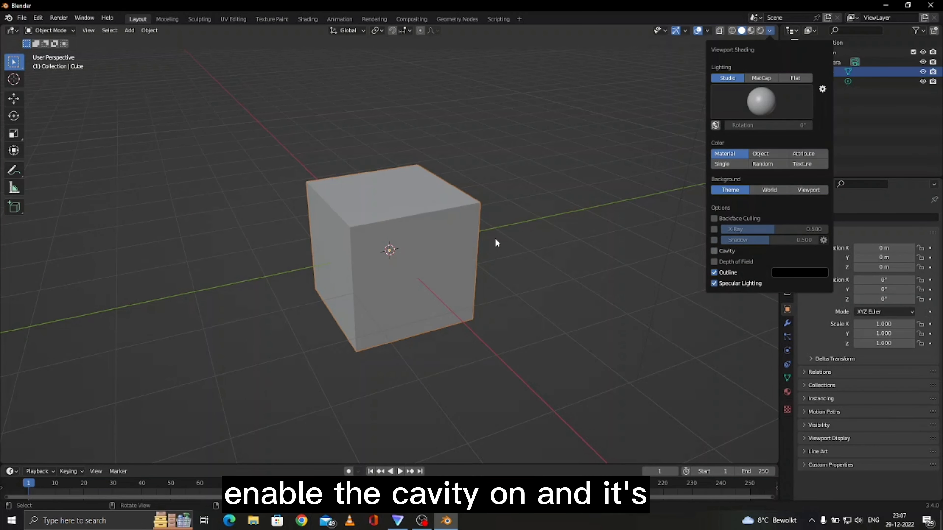
left_click(771, 31)
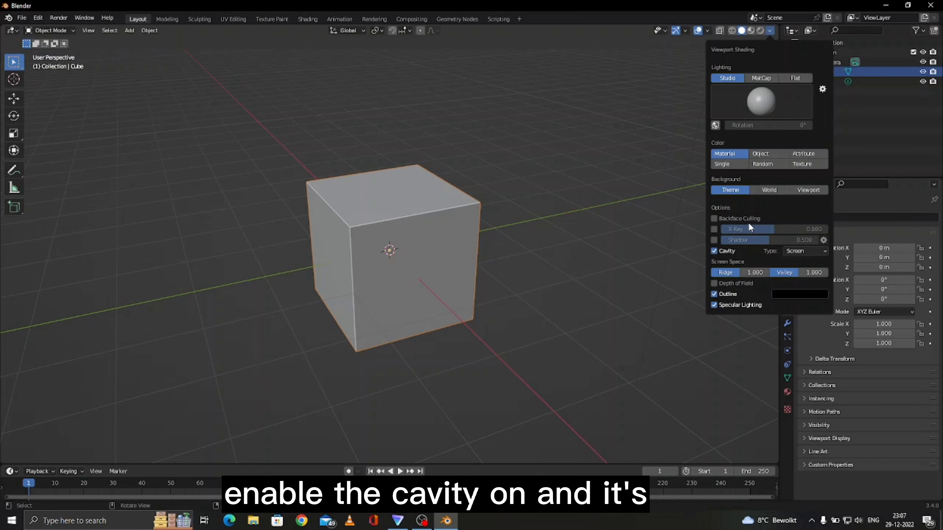
left_click(805, 252)
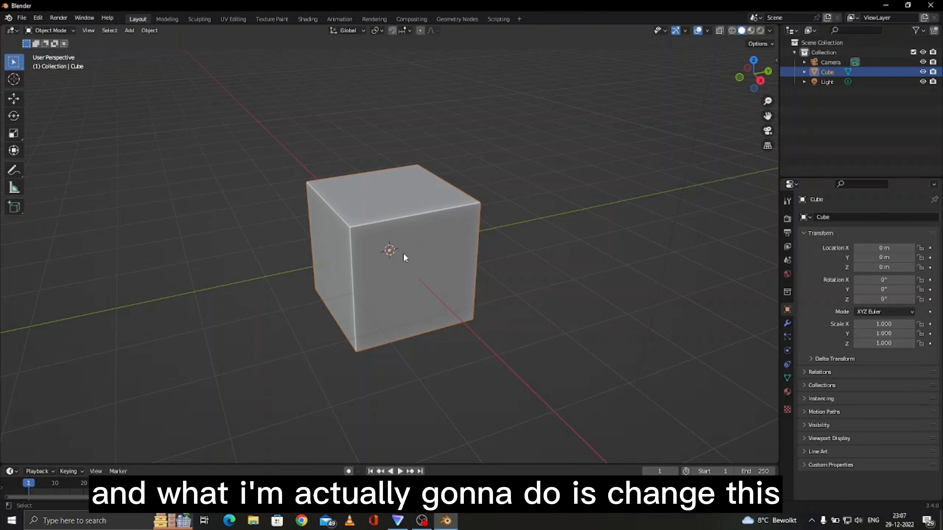
Switch the cube to Edit Mode with face selection
left_click(64, 30)
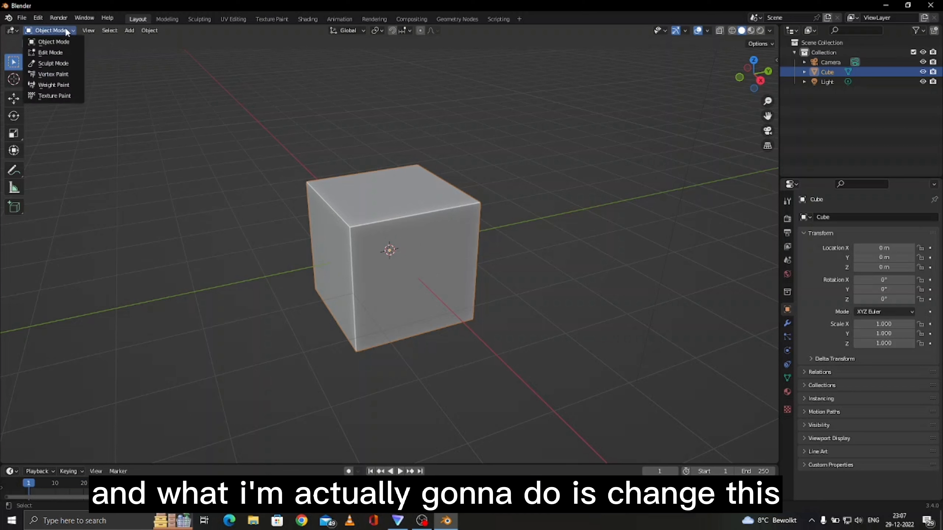
left_click(55, 52)
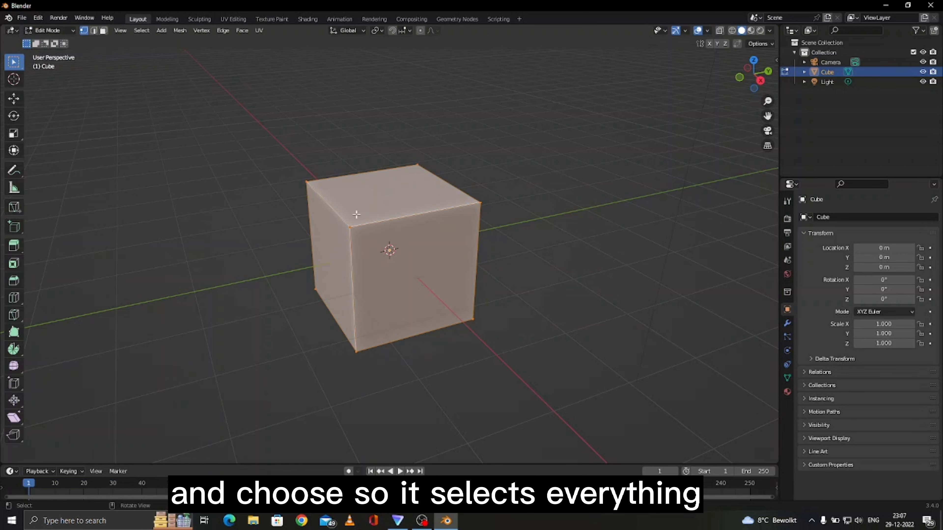
left_click(103, 31)
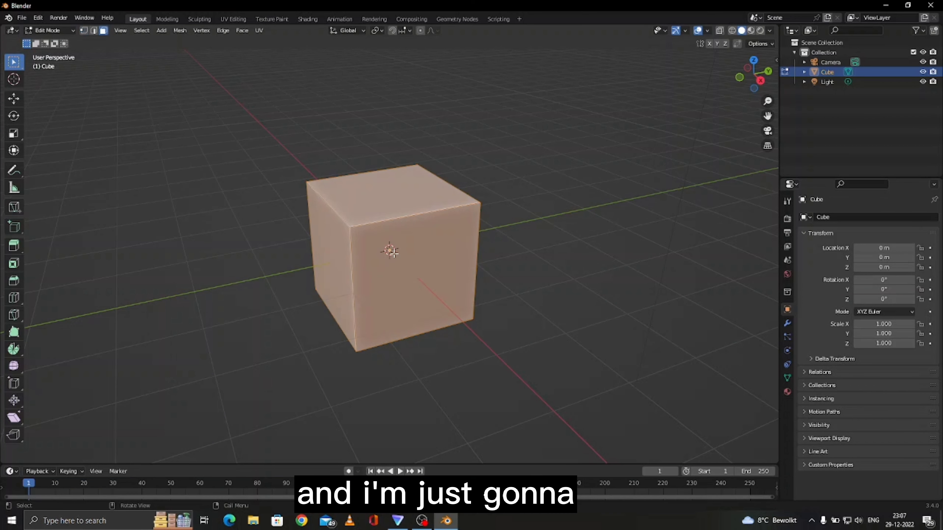
Delete four of the cube's faces, keeping only the top face and the side face facing negative Y
left_click(395, 253)
key("a")
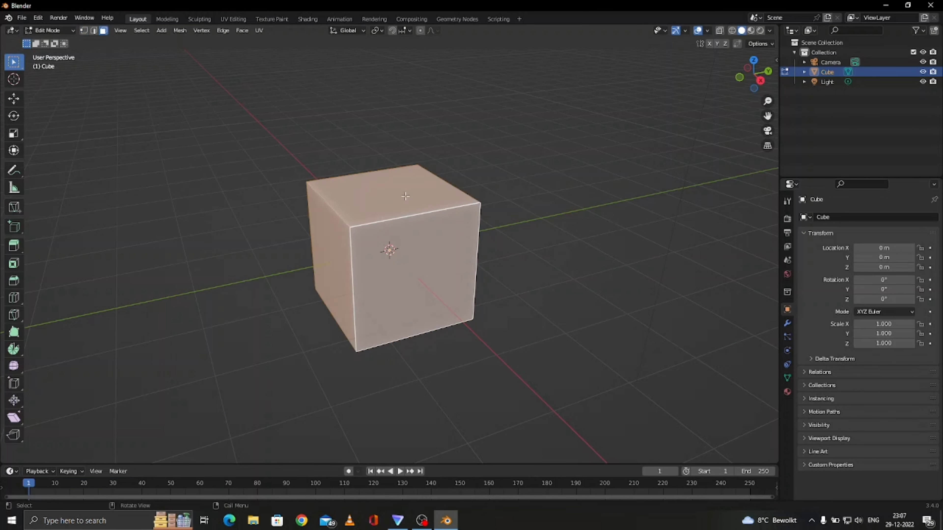
left_click(368, 218, "shift")
left_click(338, 239, "shift")
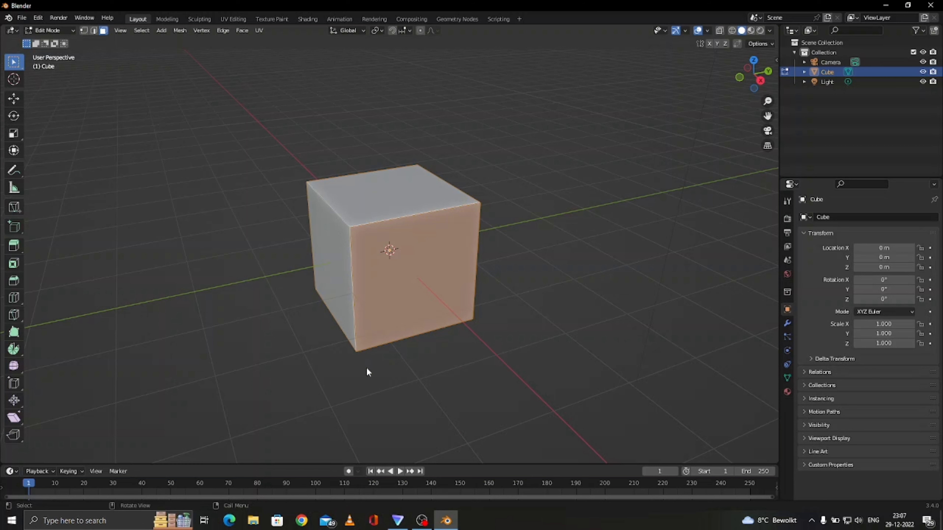
right_click(345, 473)
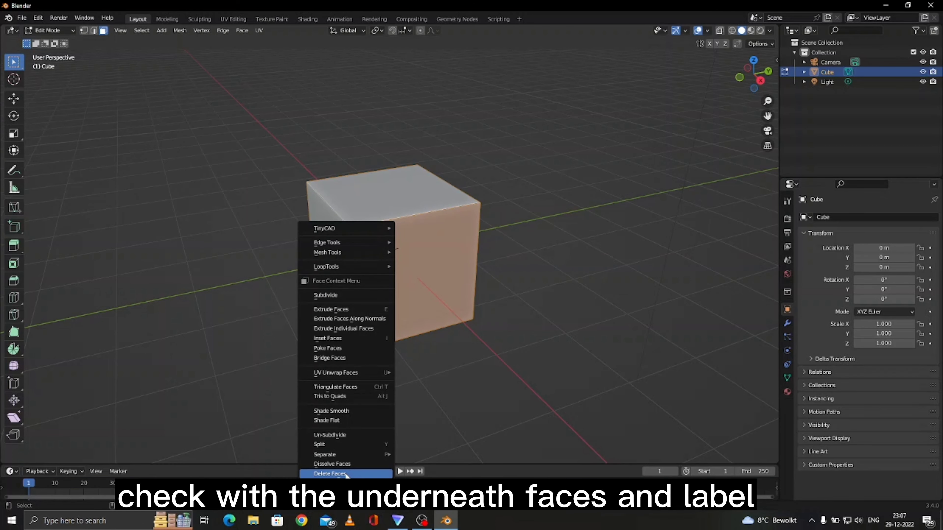
left_click(345, 473)
left_click_drag(754, 74, 802, 69)
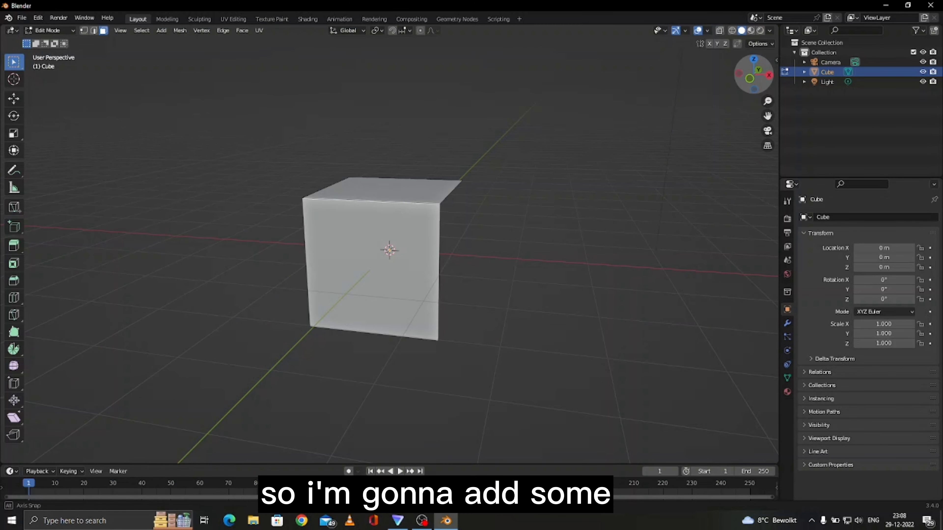
left_click_drag(802, 69, 839, 65)
Move the bottom edge of the remaining side face outward along Y and up along Z to form a slope
left_click(95, 31)
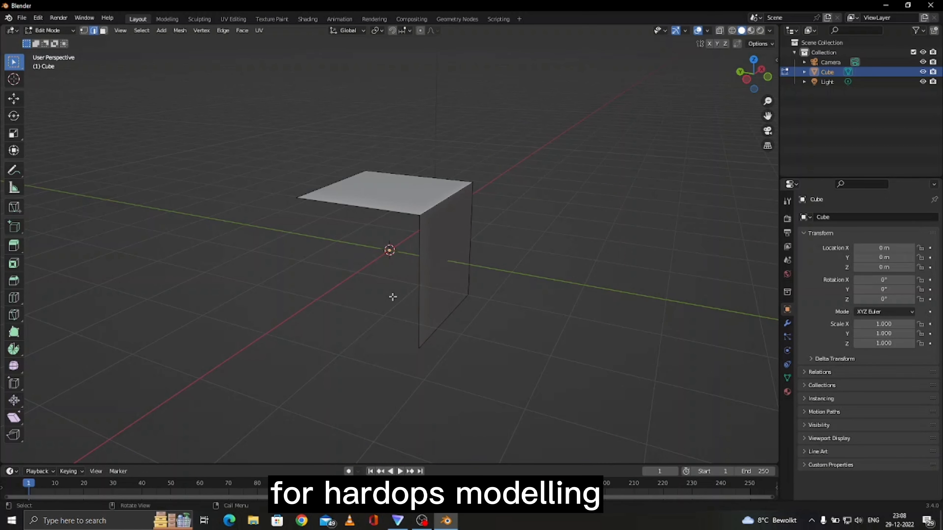
left_click(426, 315)
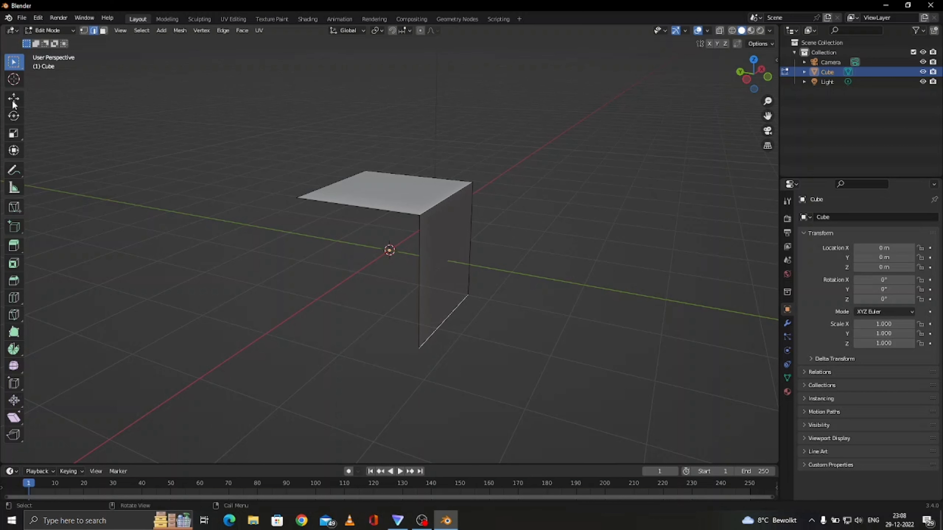
left_click(14, 98)
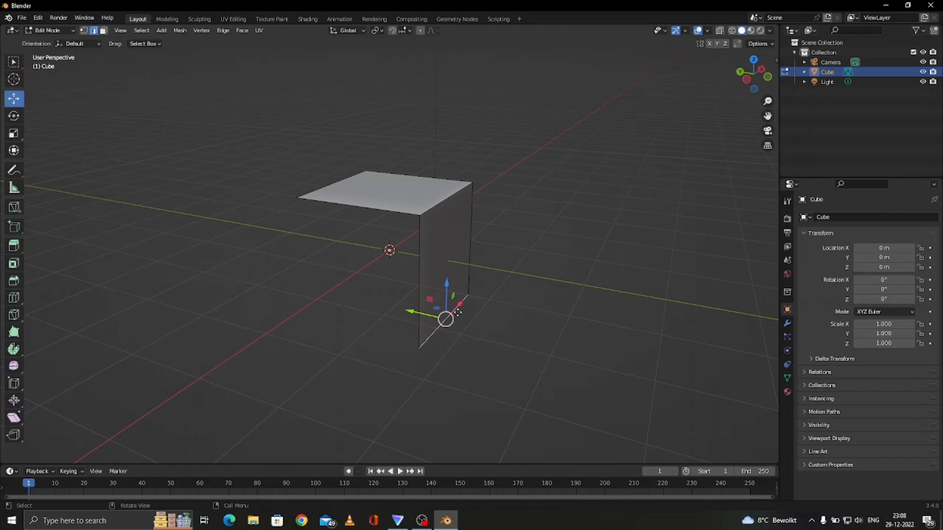
left_click_drag(458, 313, 523, 247)
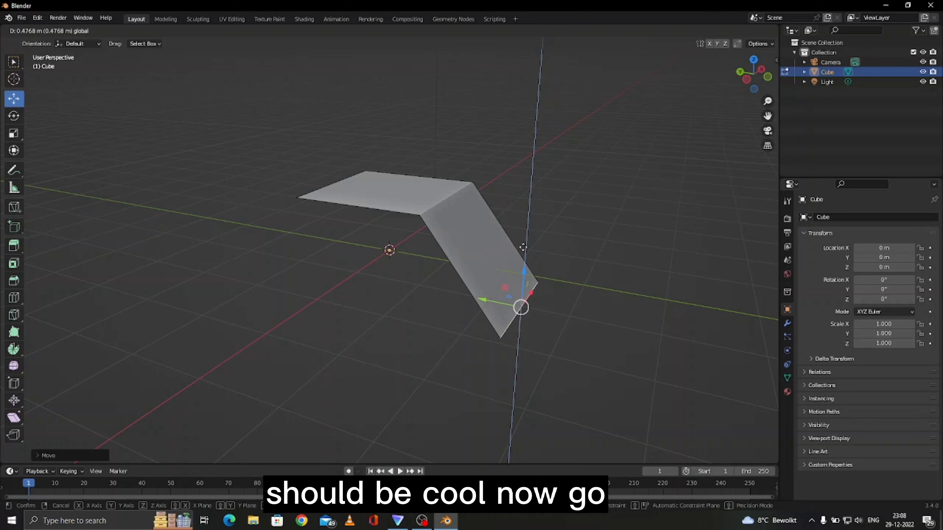
left_click_drag(523, 248, 523, 247)
Add a Solidify modifier to the cube mesh and set its thickness to 0.07 m
left_click(787, 323)
left_click(831, 216)
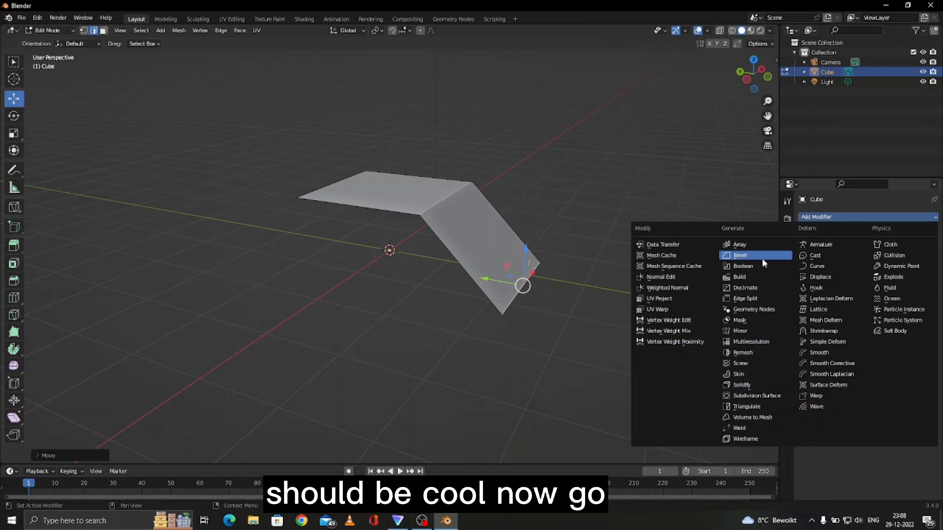
left_click(747, 385)
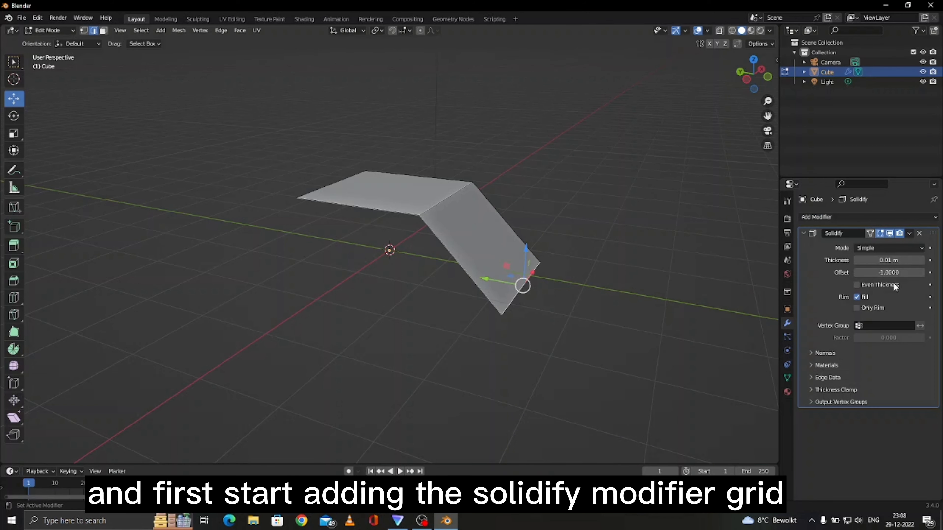
left_click(921, 260)
left_click(921, 260)
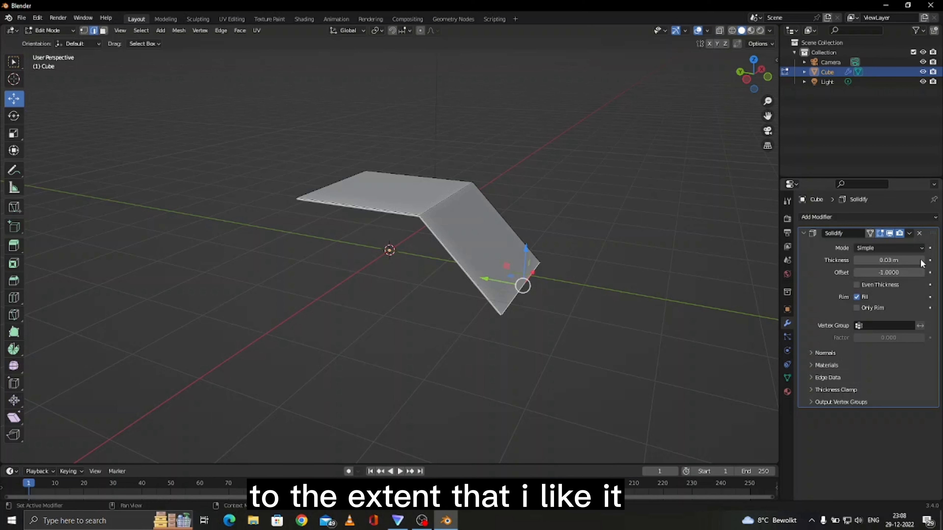
left_click(920, 260)
left_click(921, 260)
left_click(920, 260)
left_click(921, 260)
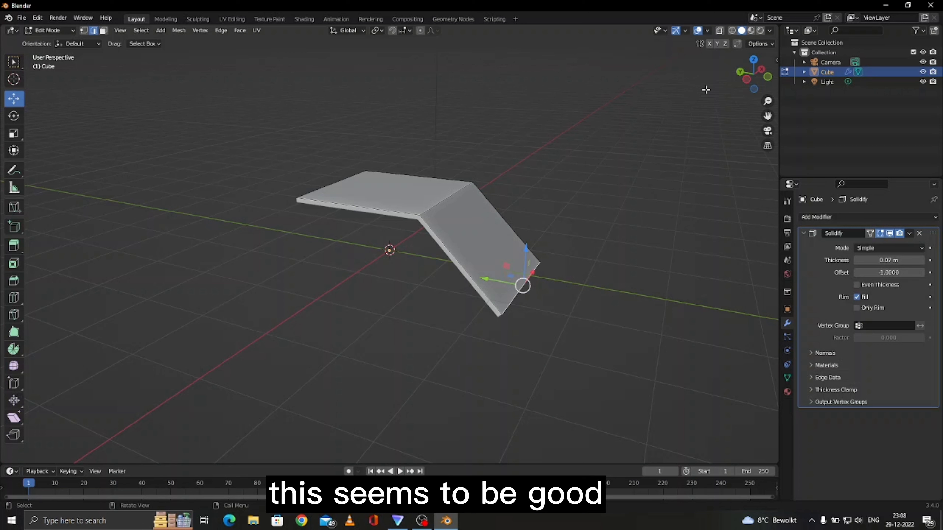
Try the Wireframe overlay, turn it back off, and enable the Face Orientation overlay
left_click(707, 30)
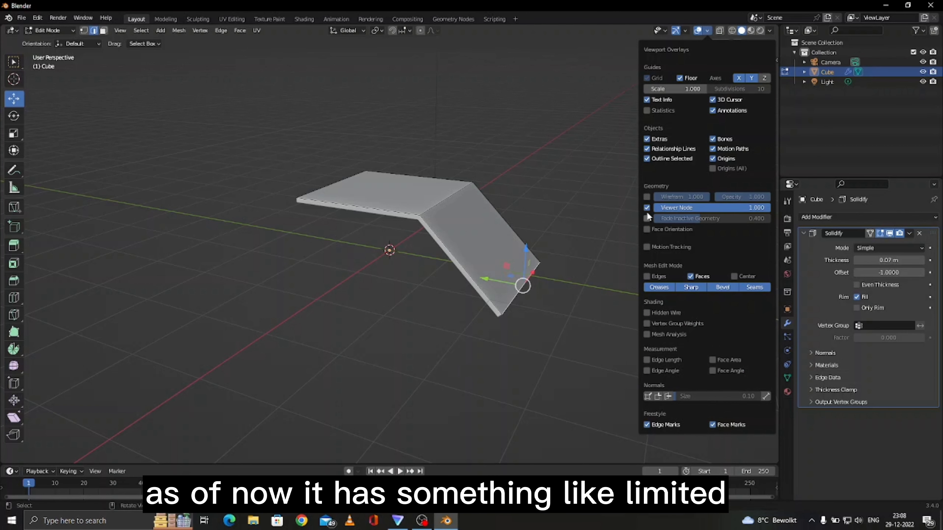
left_click(646, 197)
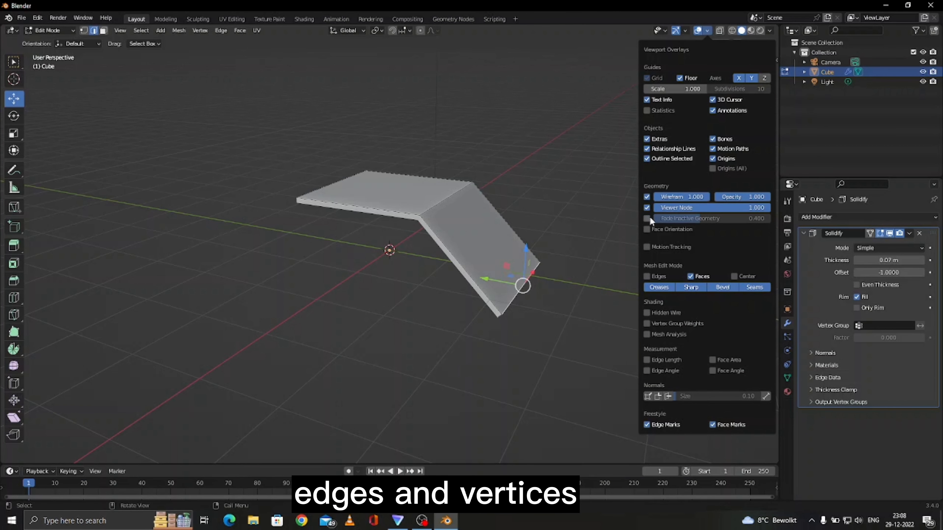
left_click(647, 197)
left_click(647, 229)
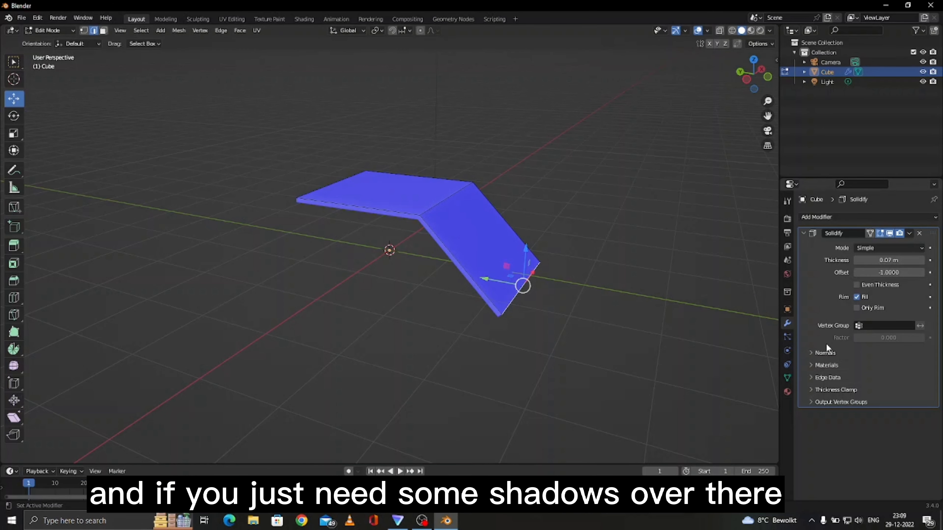
Try flipping the Solidify modifier's normals, enable High Quality normals, and switch the flip back off
left_click(810, 353)
left_click(856, 367)
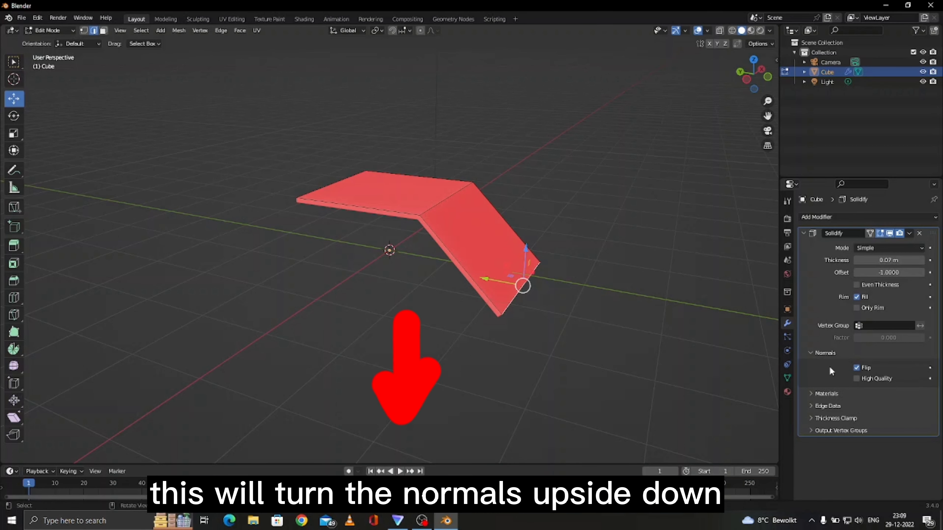
left_click(856, 379)
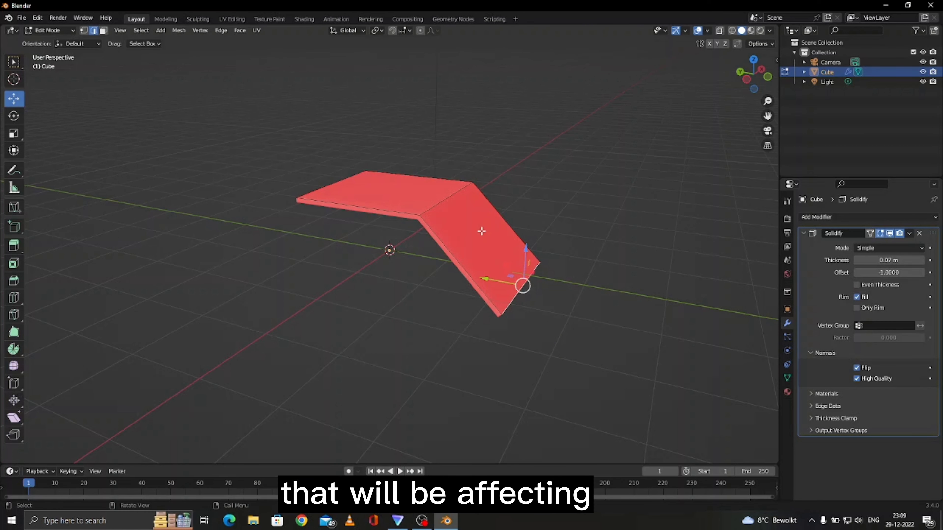
left_click(856, 368)
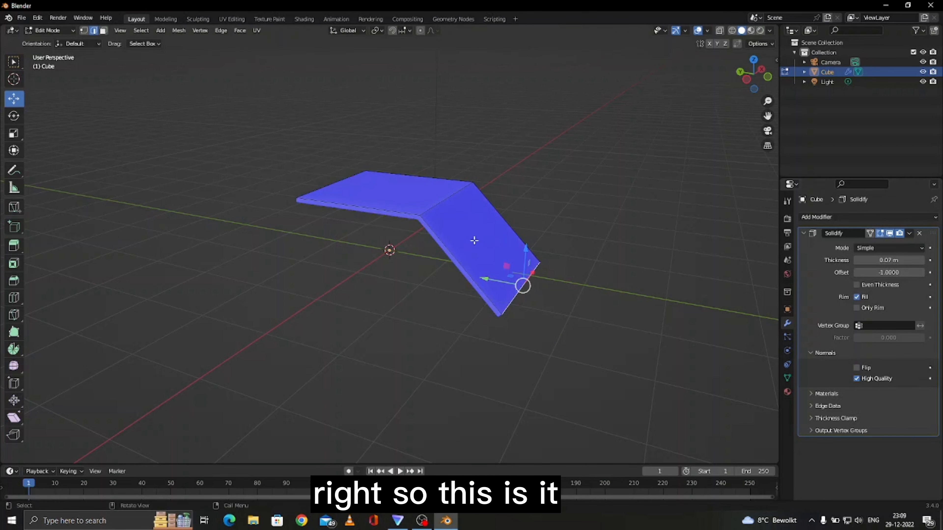
Add a Subdivision Surface modifier of type Simple and set its viewport levels to 3
left_click(823, 216)
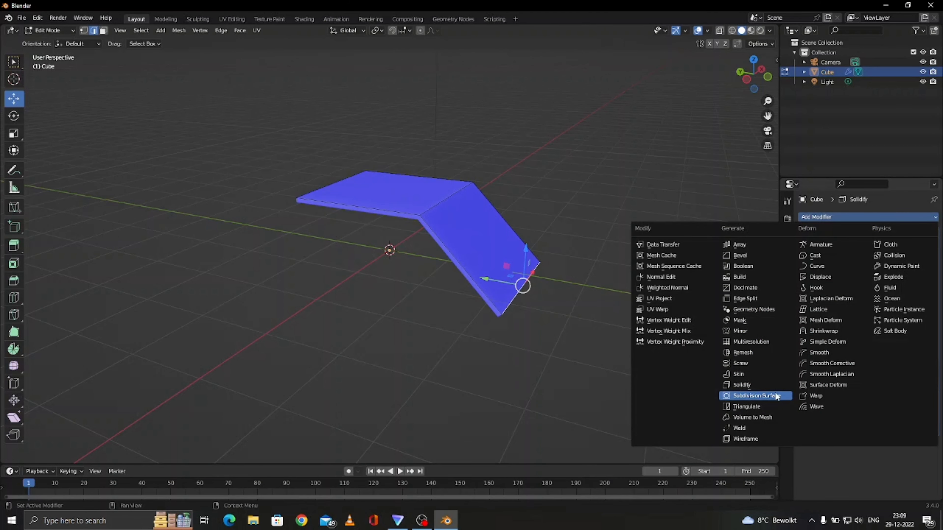
left_click(757, 396)
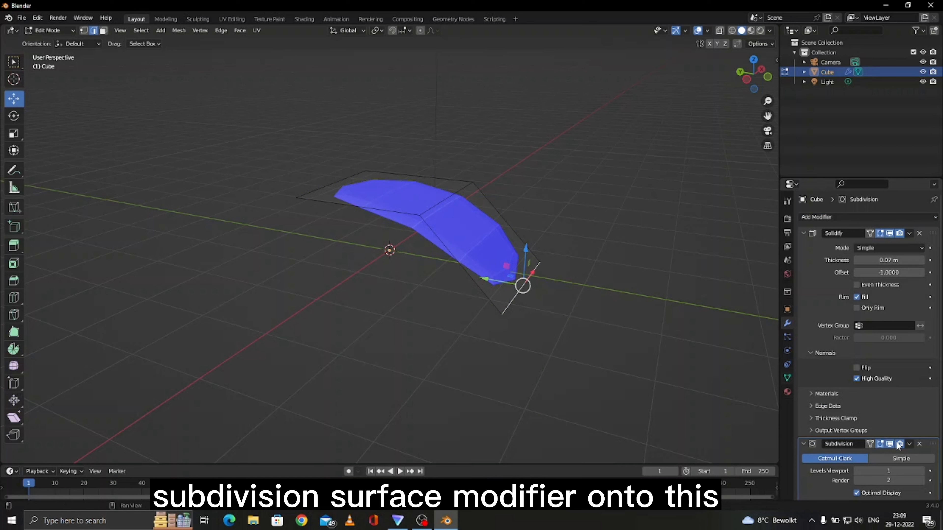
scroll(898, 445, "down", 1)
left_click(889, 457)
key("Return")
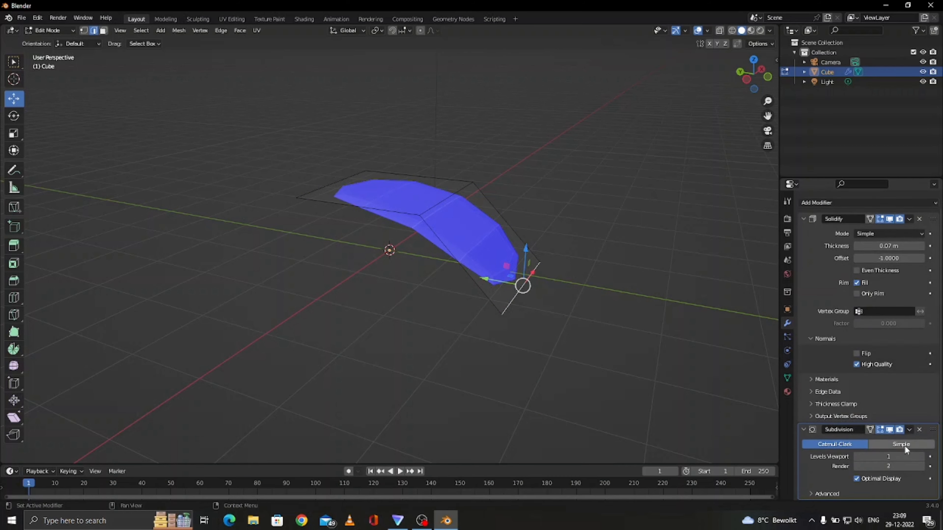
left_click(904, 446)
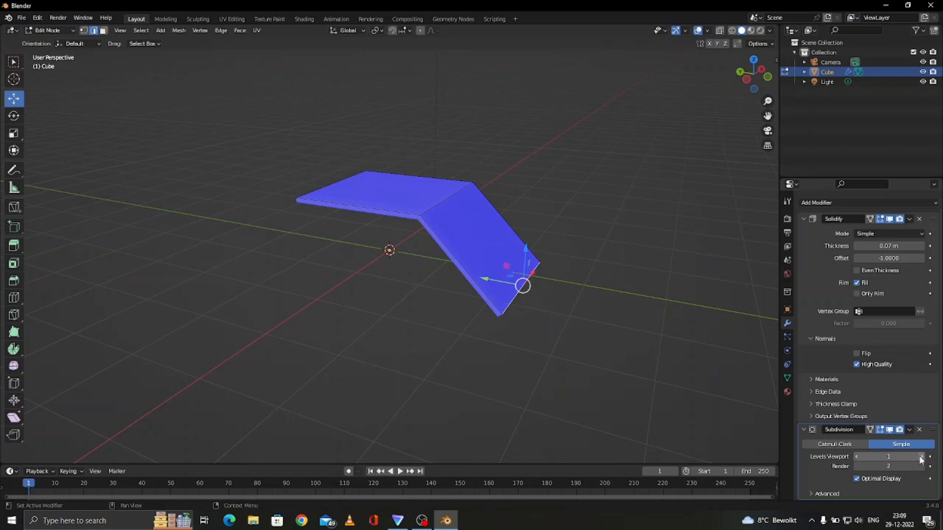
left_click(920, 458)
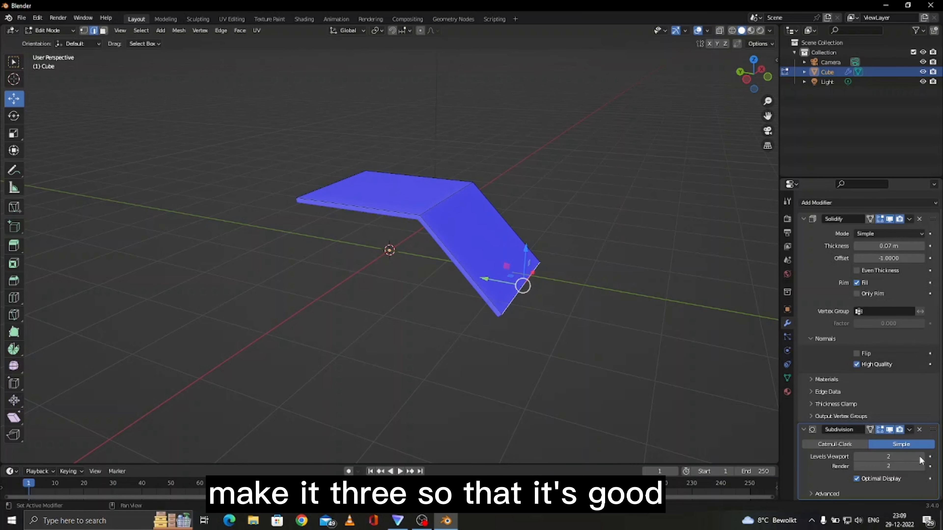
left_click(920, 456)
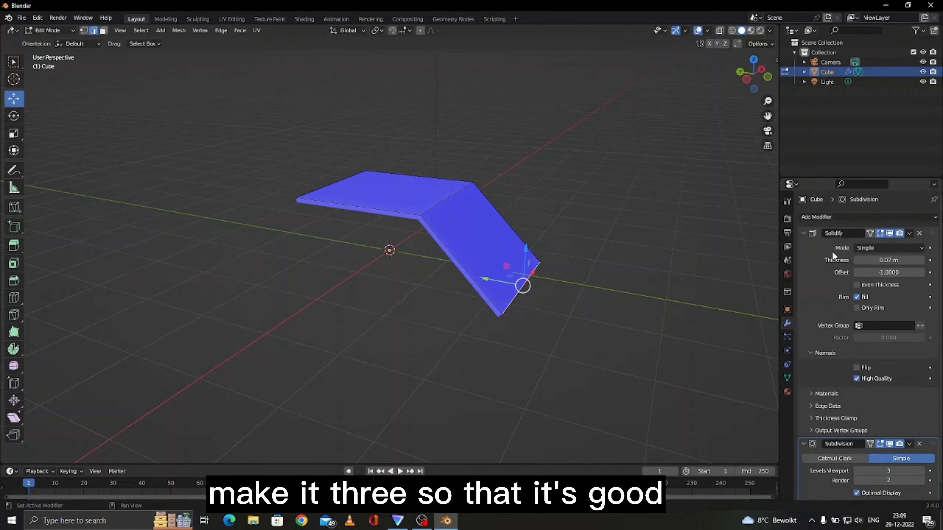
Add a second Subdivision Surface modifier, Catmull-Clark with viewport levels 3, and return to Object Mode
left_click(832, 217)
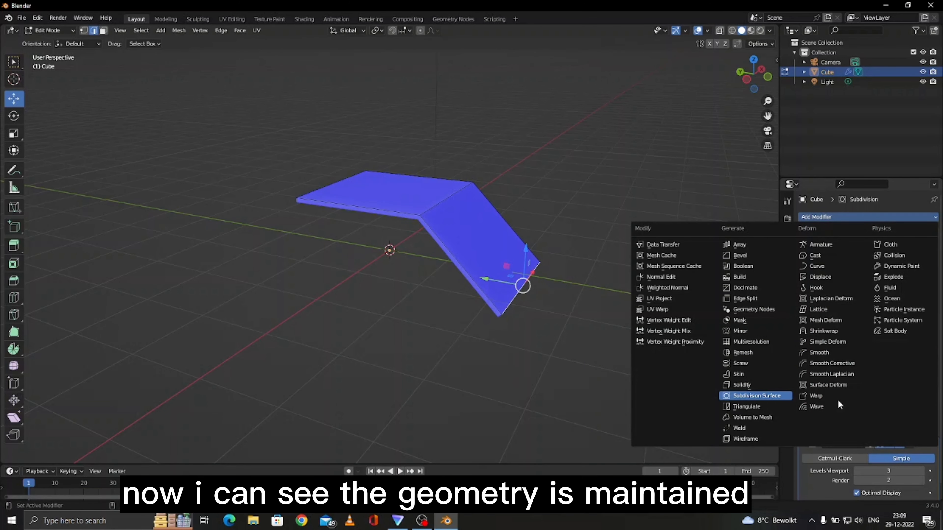
left_click(756, 396)
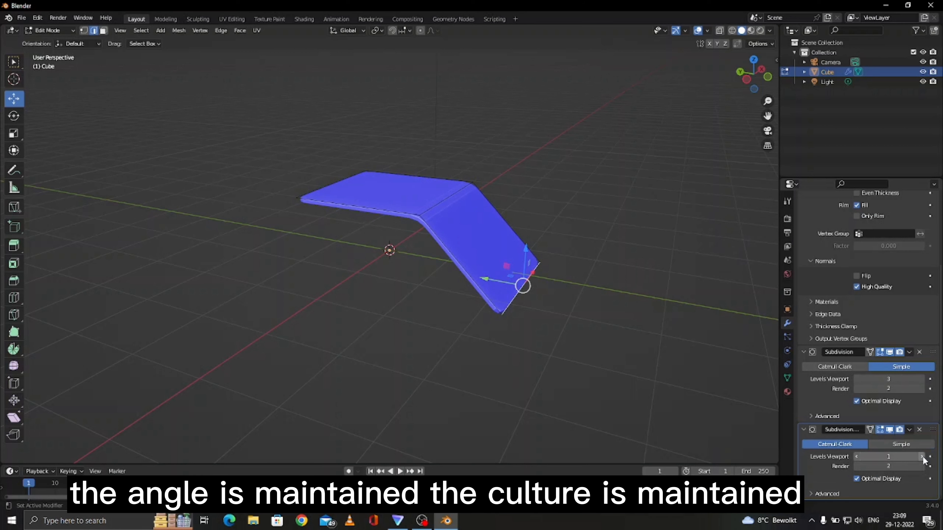
left_click(922, 456)
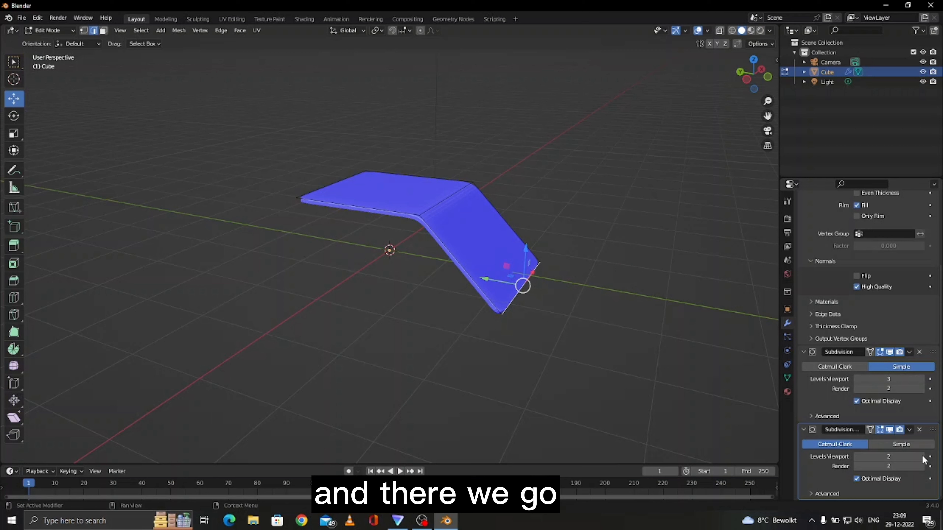
left_click(922, 456)
left_click(58, 29)
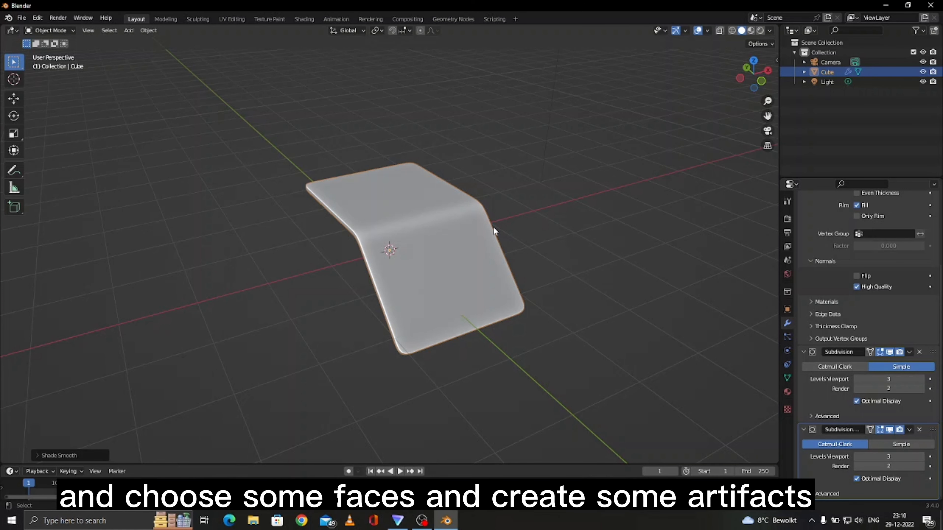
Inset the four faces around the bend as one region and extrude them inward along their normals, finishing in Object Mode
key("Tab")
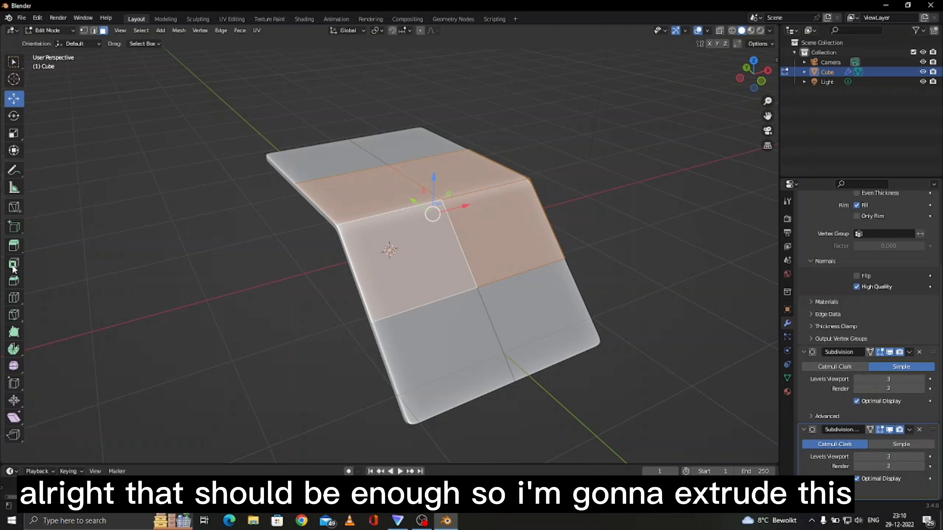
left_click(13, 264)
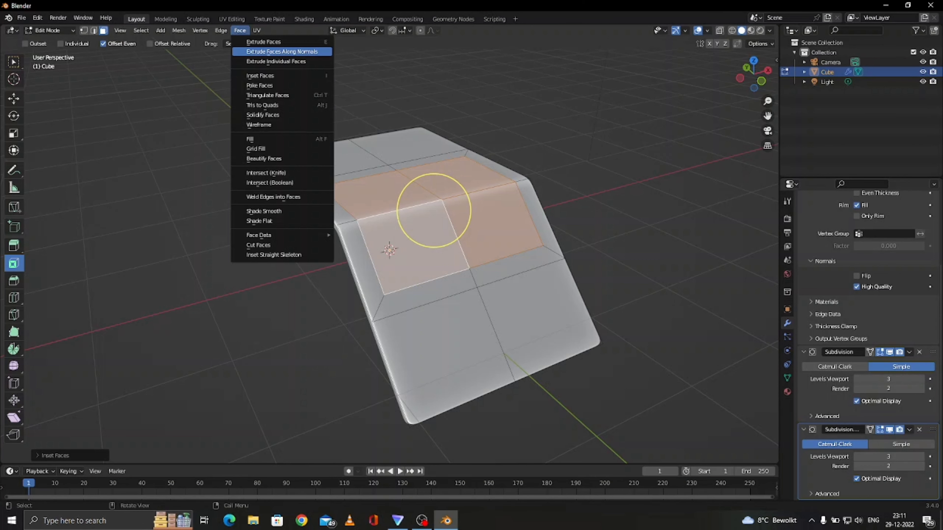
left_click(282, 51)
left_click(50, 29)
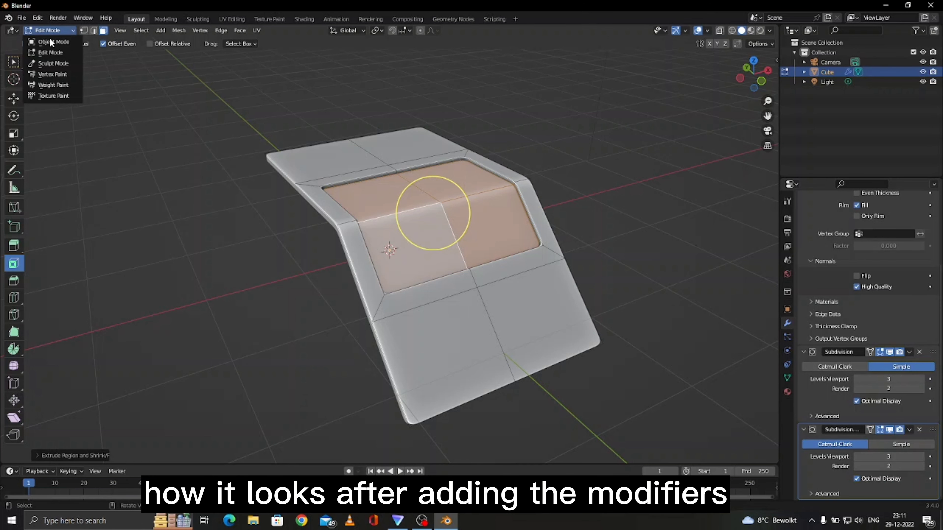
left_click(51, 42)
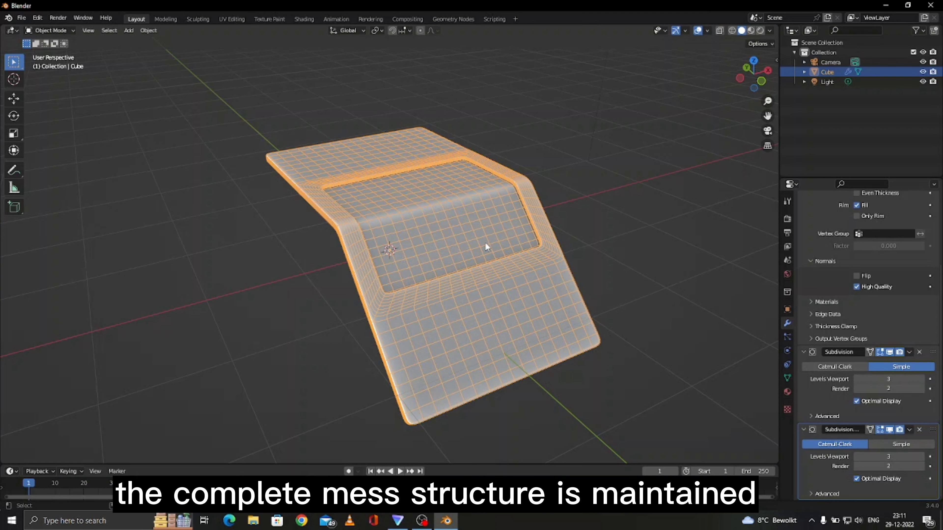
Try turning Optimal Display off on each of the two Subdivision modifiers, switching it back on each time
left_click(856, 401)
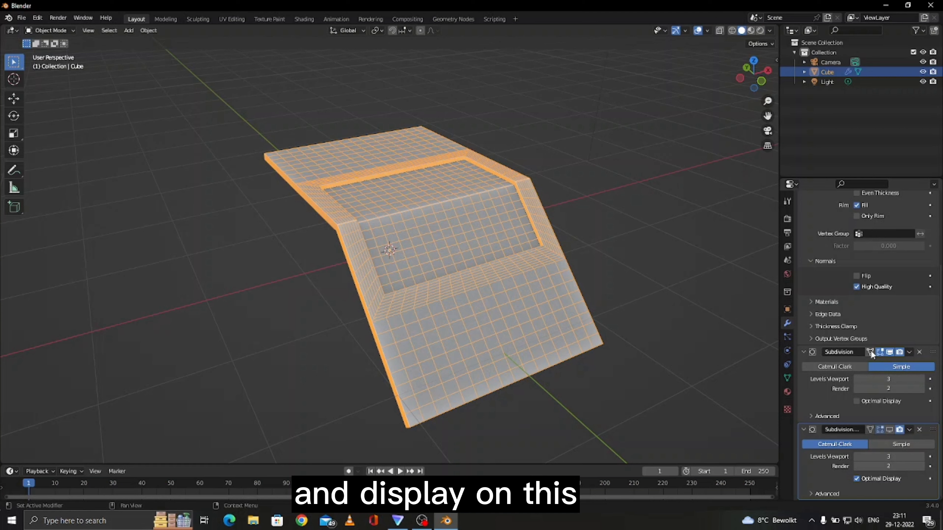
left_click(857, 401)
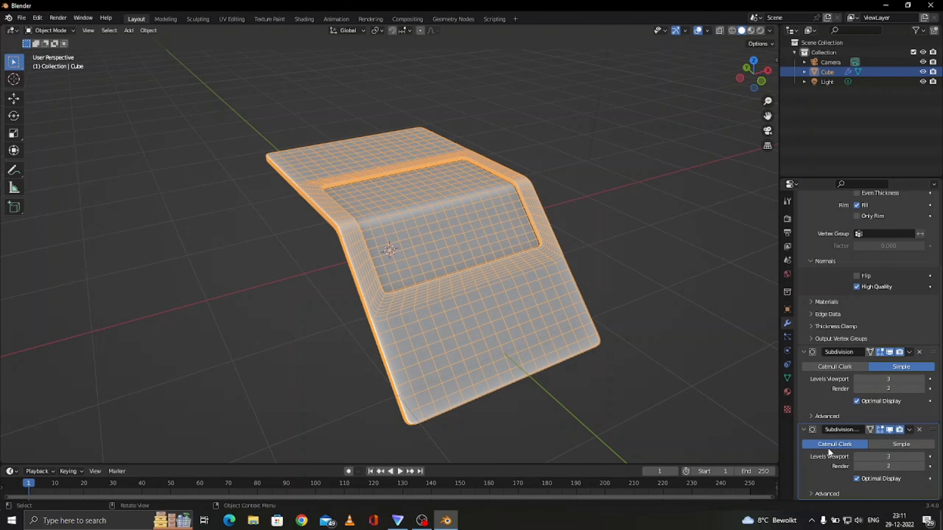
left_click(857, 478)
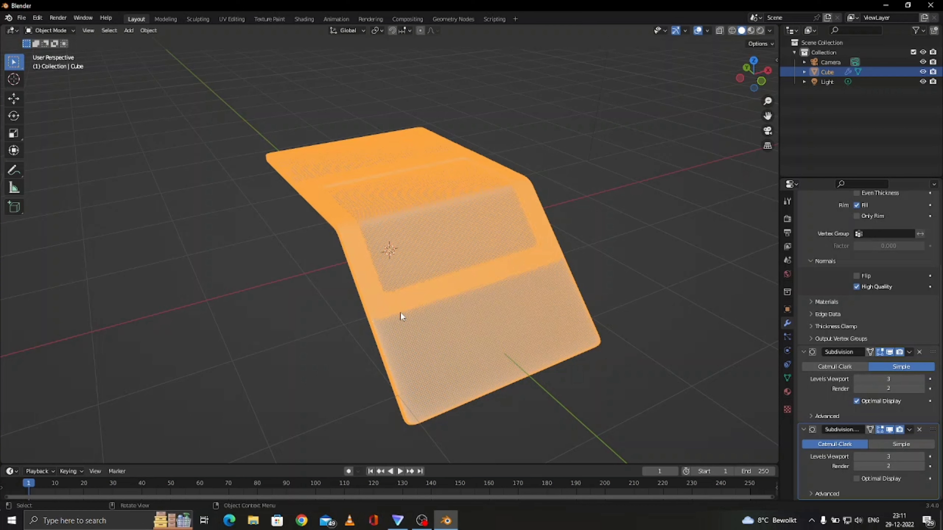
left_click(856, 479)
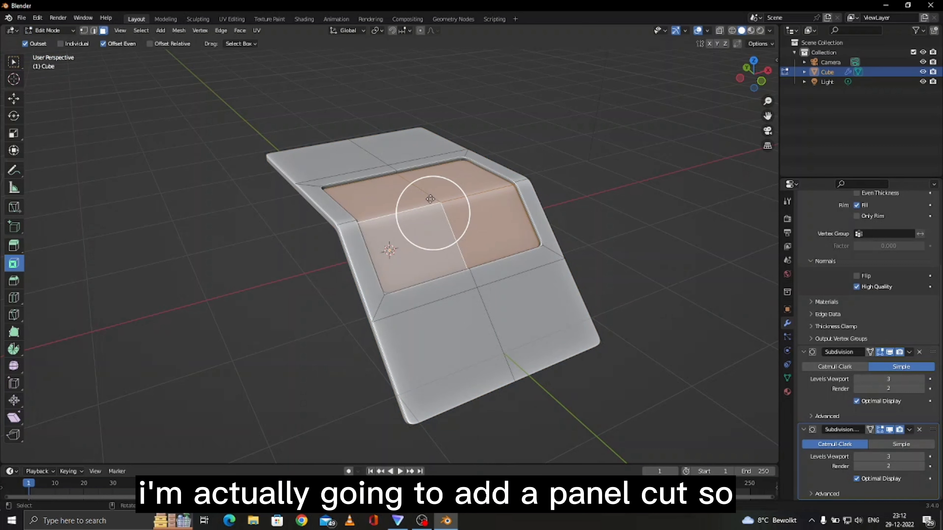
left_click_drag(431, 199, 429, 208)
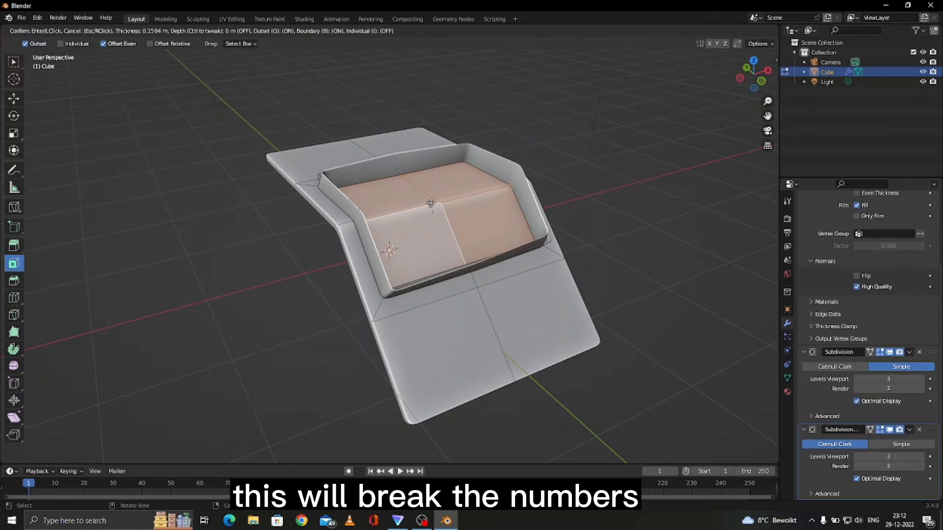
left_click_drag(547, 240, 463, 204)
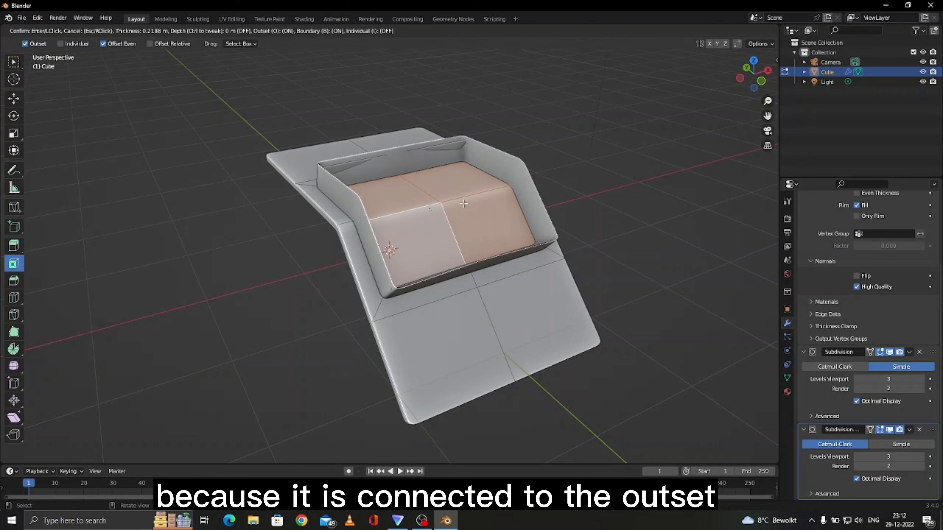
right_click(463, 203)
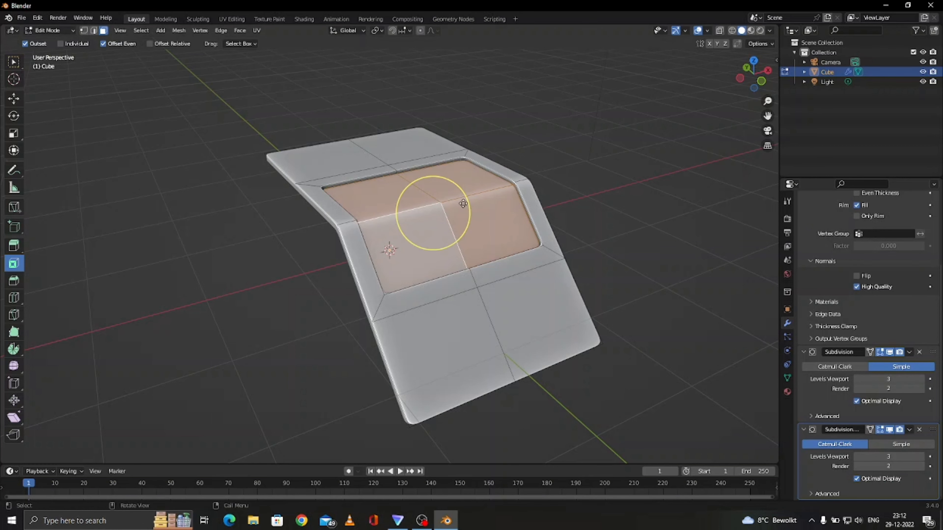
Turn off the Outset option and inset the recessed faces by about 0.256 m
left_click(25, 43)
left_click_drag(428, 204, 395, 184)
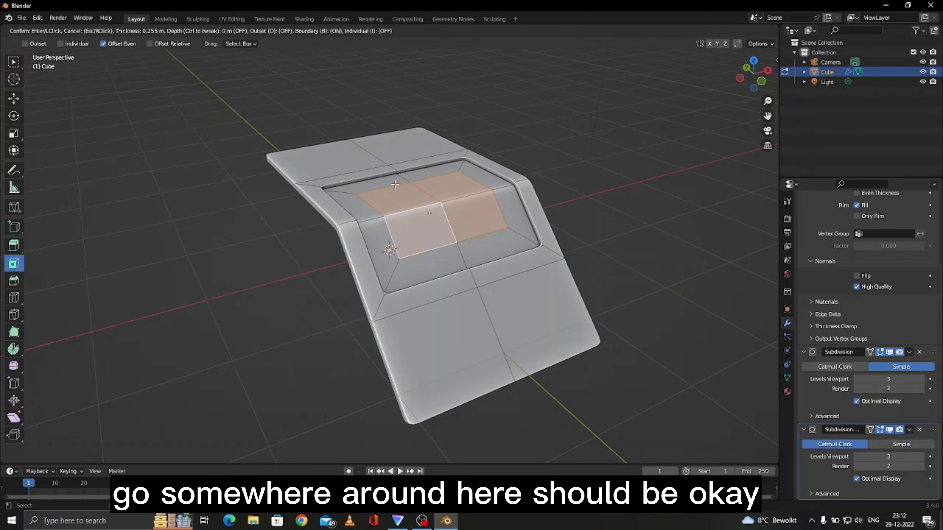
left_click(412, 198)
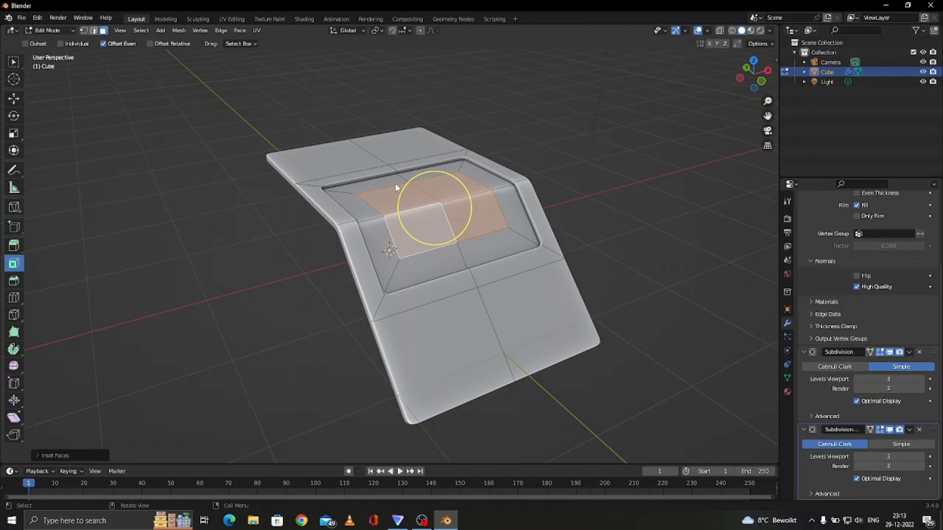
Reduce the selection to the outer edges of the newly inset faces and mark that outline as sharp
key("ctrl+z")
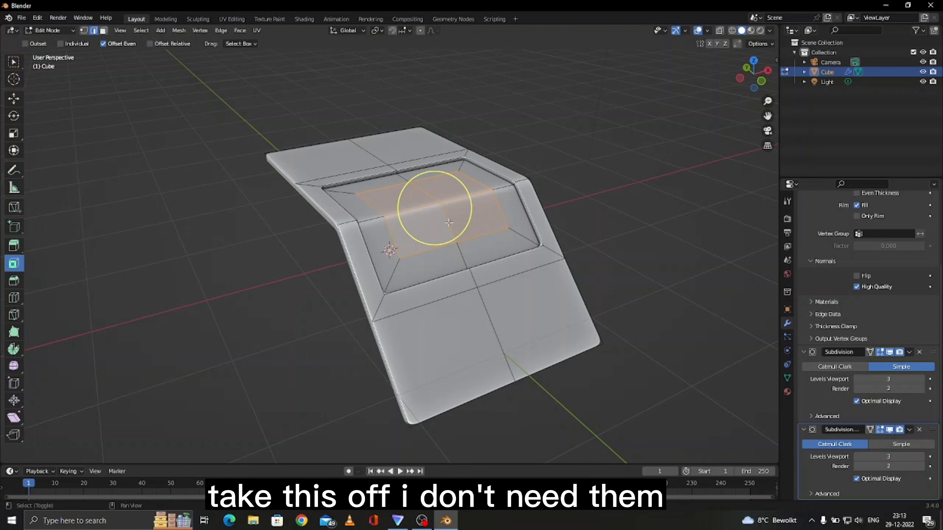
left_click(430, 197, "shift")
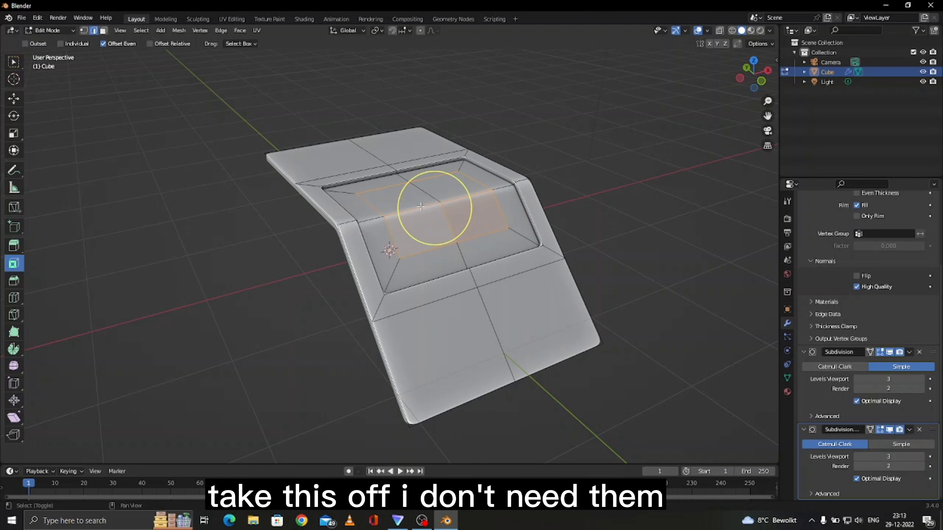
left_click(460, 198, "shift")
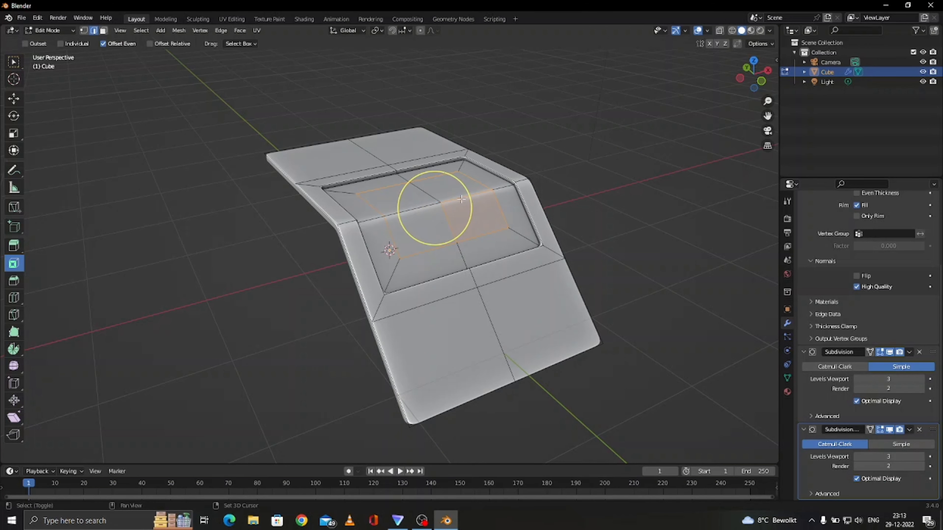
left_click(448, 228, "shift")
right_click(460, 242)
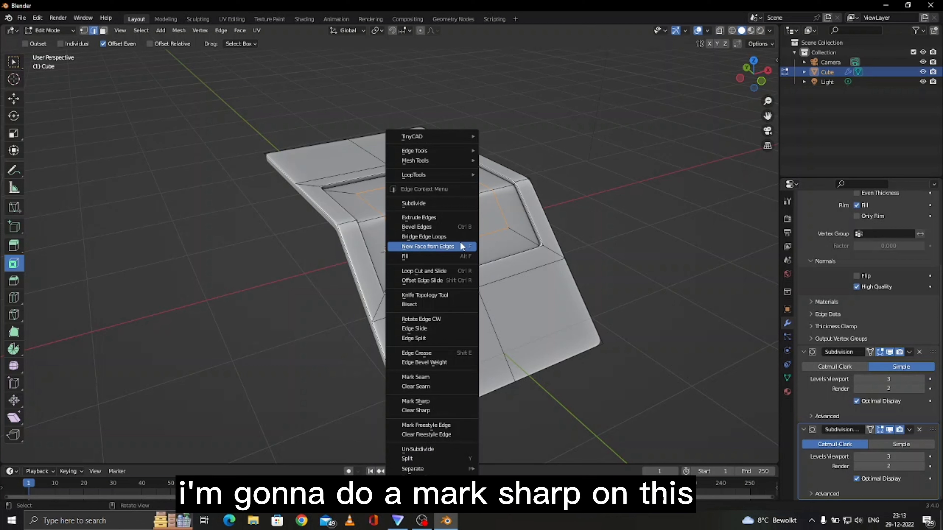
left_click(430, 401)
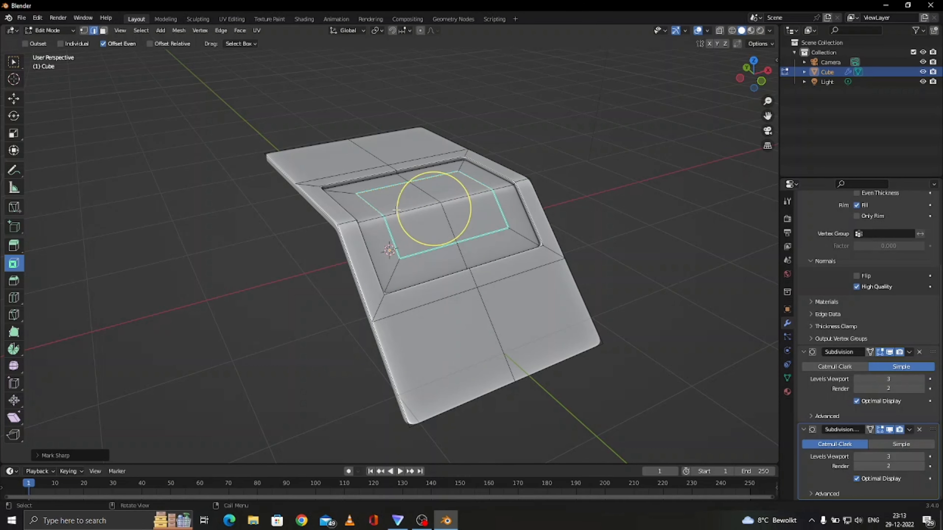
Add an Edge Split modifier and move it above Solidify to the start of the modifier stack
scroll(825, 218, "up", 5)
left_click(841, 218)
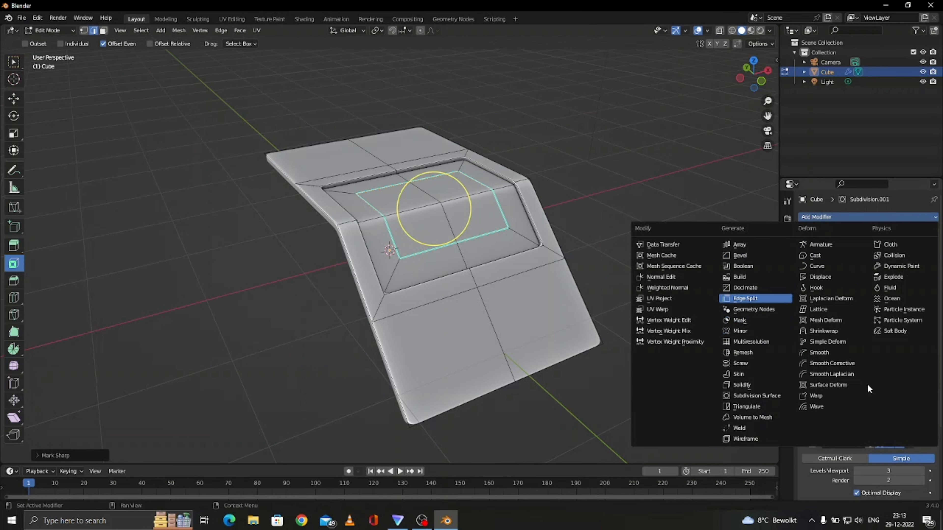
left_click(746, 298)
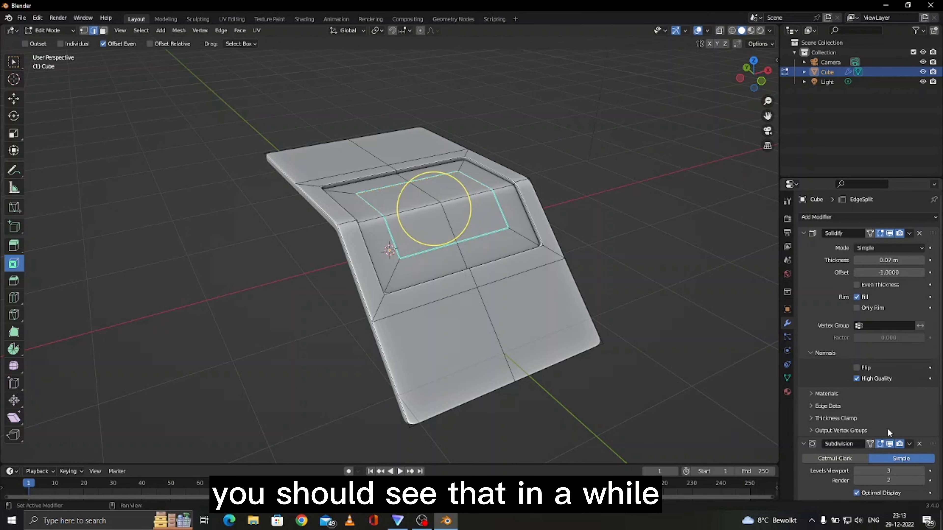
scroll(887, 428, "down", 6)
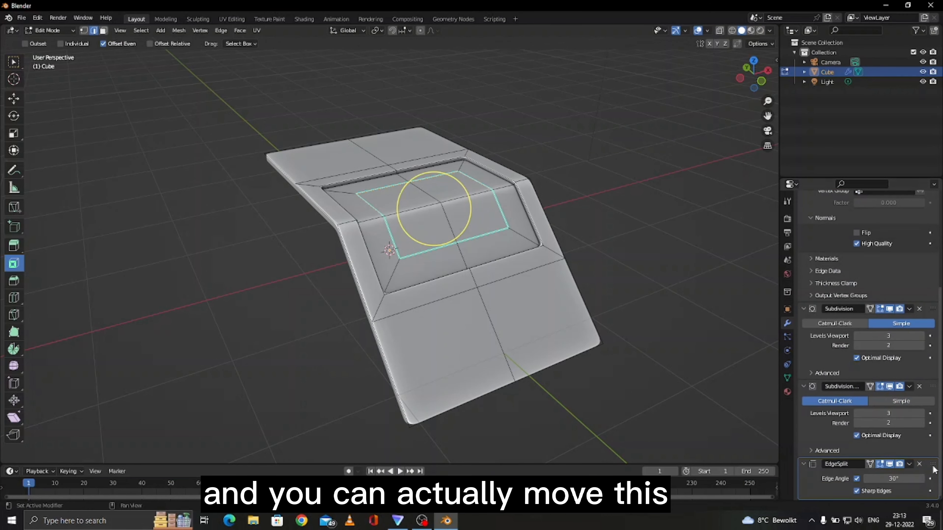
left_click_drag(924, 378, 901, 236)
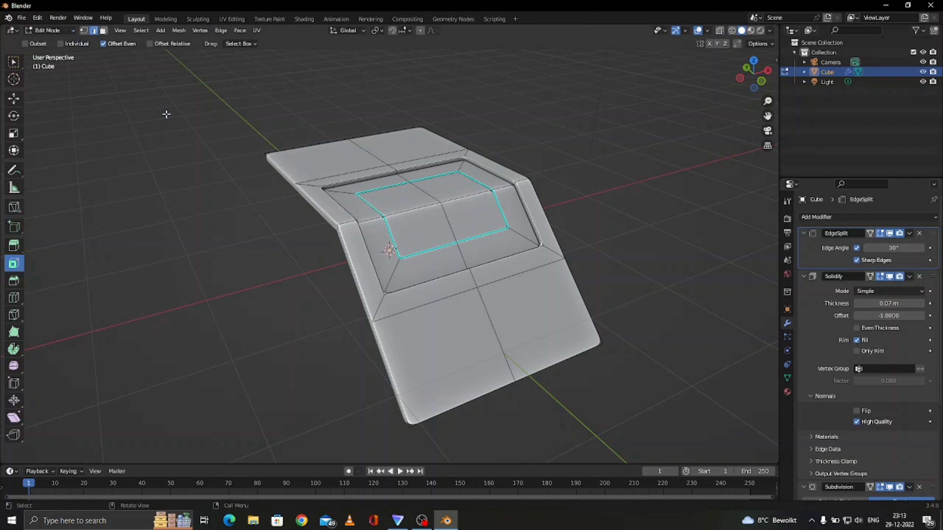
Return to Object Mode and disable Edge Angle in the Edge Split modifier so only the marked sharp edges split
left_click(69, 31)
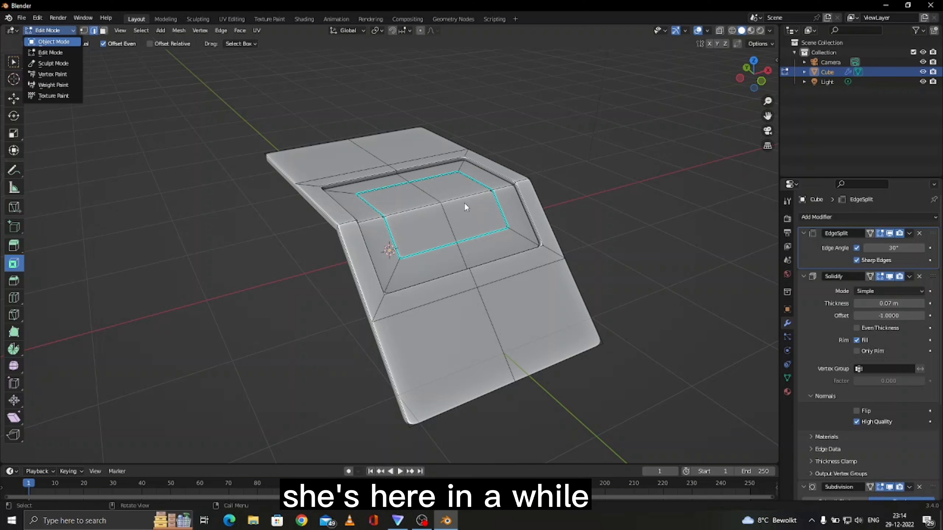
key("Return")
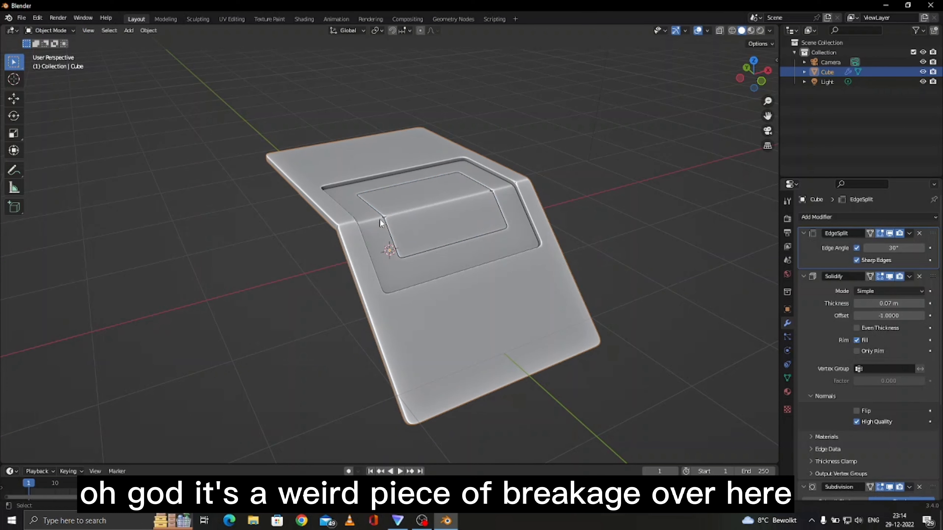
scroll(380, 222, "up", 2)
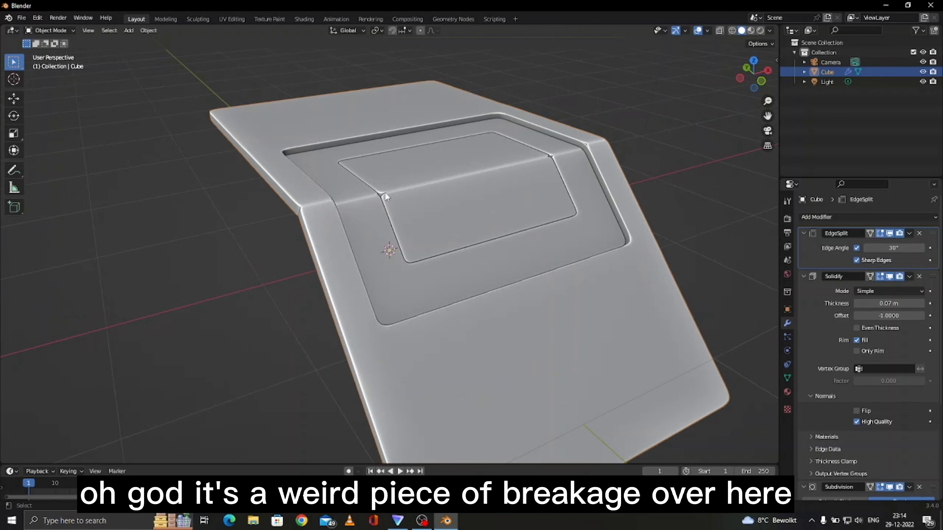
left_click(857, 248)
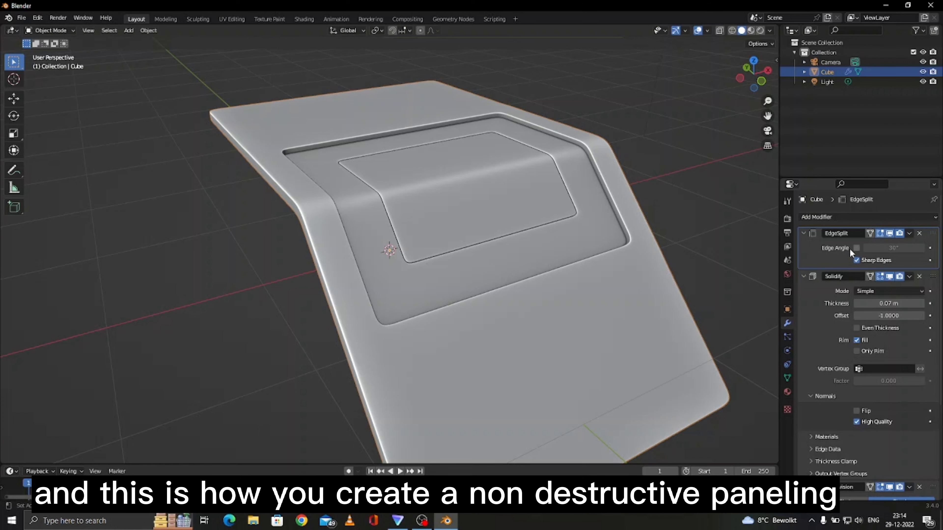
left_click_drag(755, 76, 73, 70)
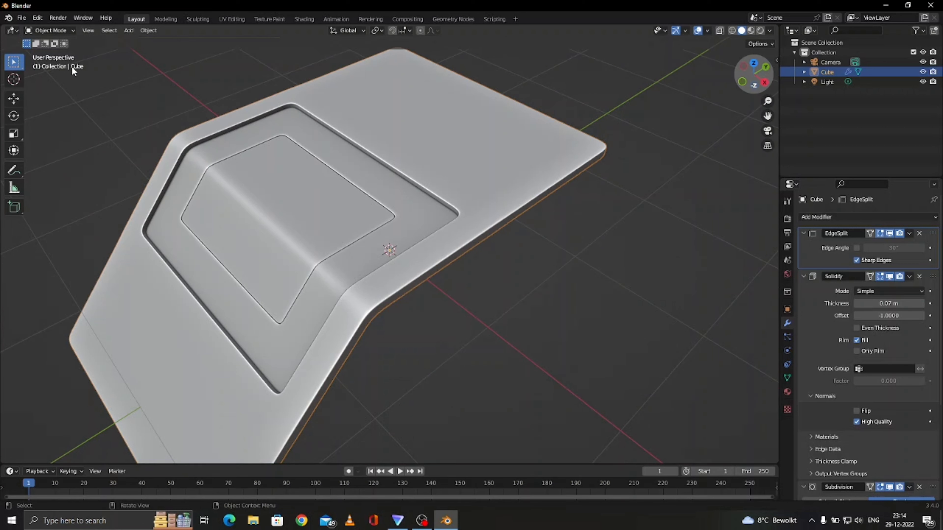
Move the inner panel's far corner vertex about 0.22 m along X to angle the outline, and return to Object Mode
key("Tab")
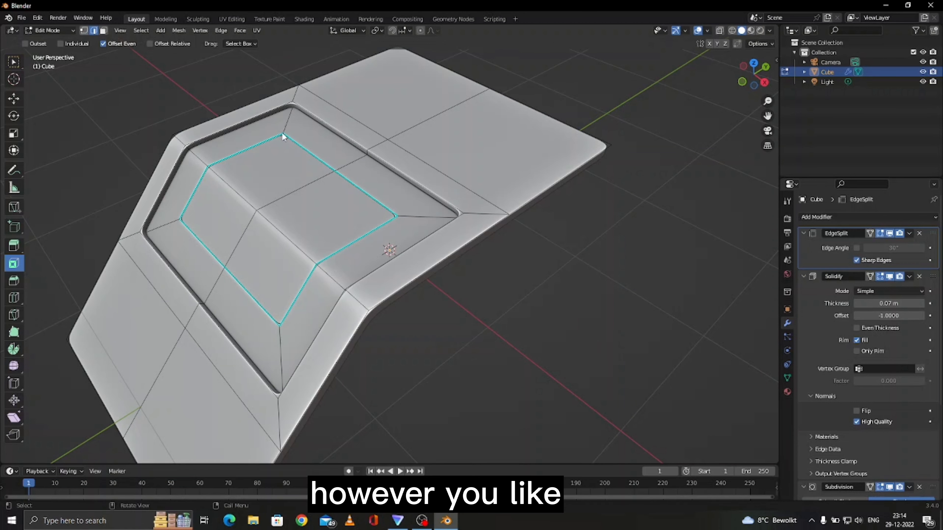
key("1")
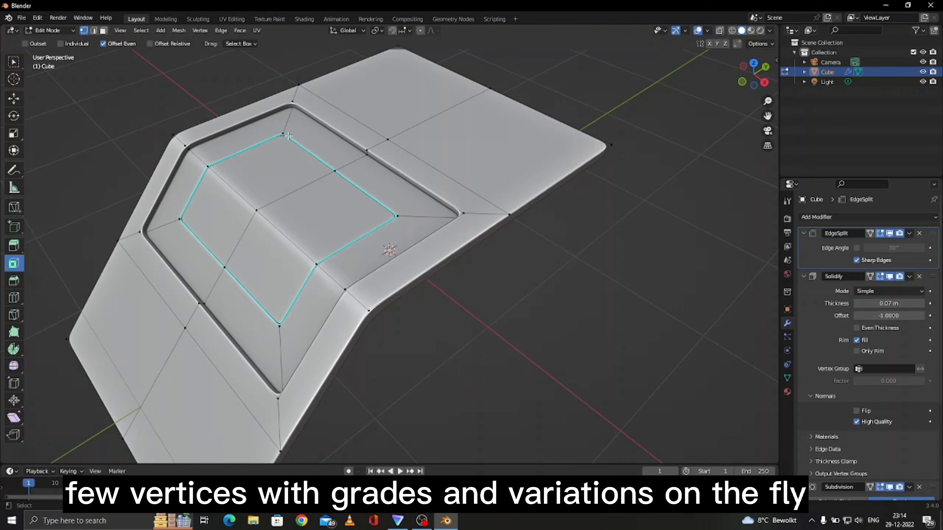
left_click(285, 135)
key("g")
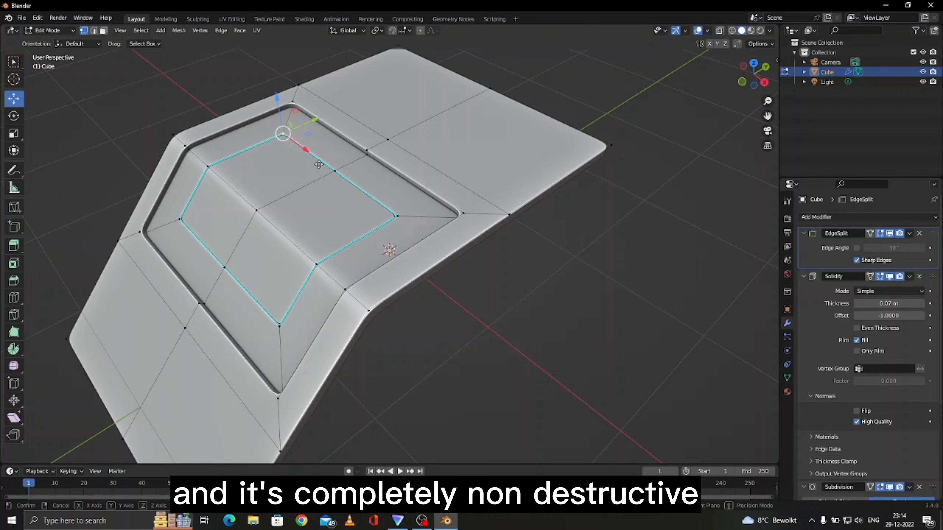
key("x")
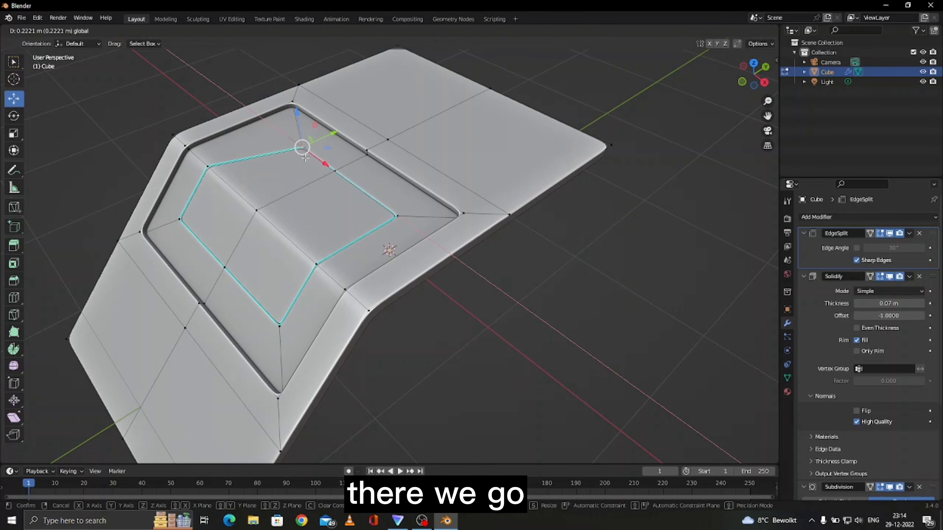
left_click(304, 158)
left_click(52, 31)
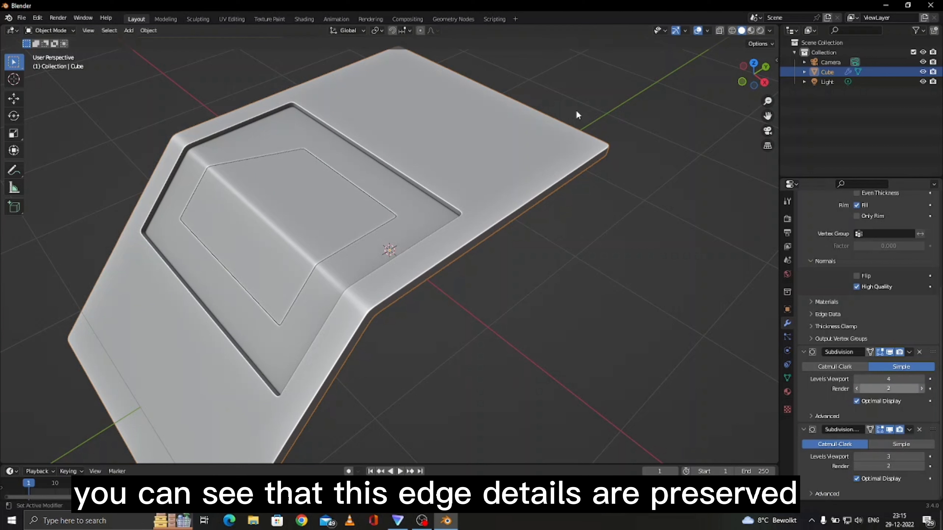
Set the viewport levels of the Simple Subdivision modifier to 3 and inspect the panel from the front
left_click_drag(595, 151, 622, 183)
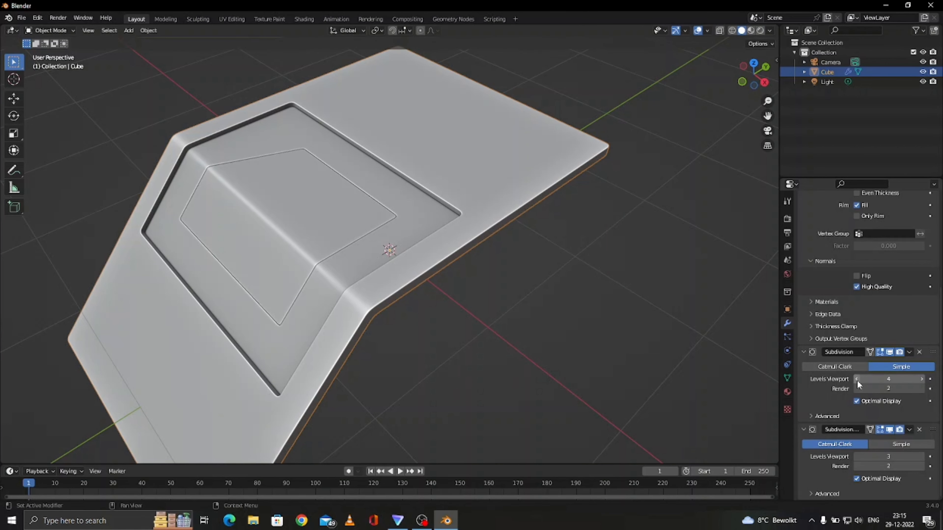
key("ctrl+3")
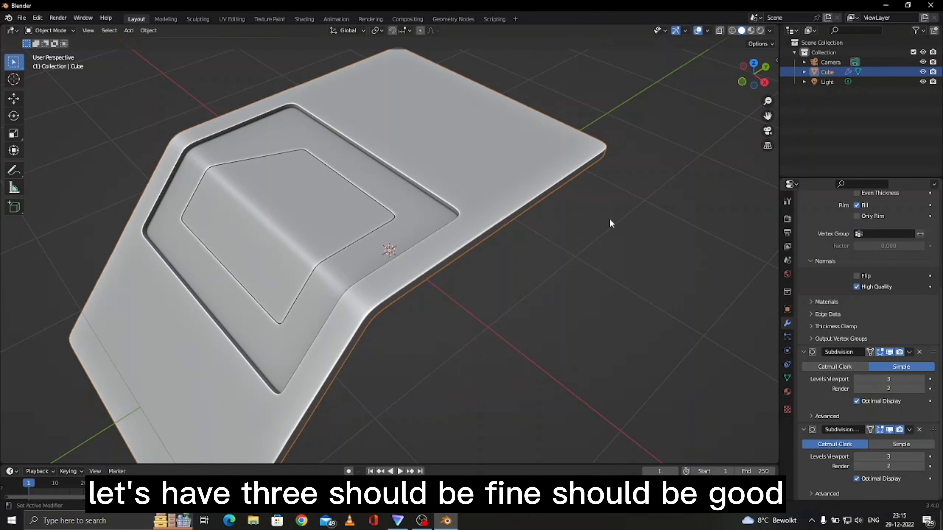
left_click_drag(751, 77, 810, 63)
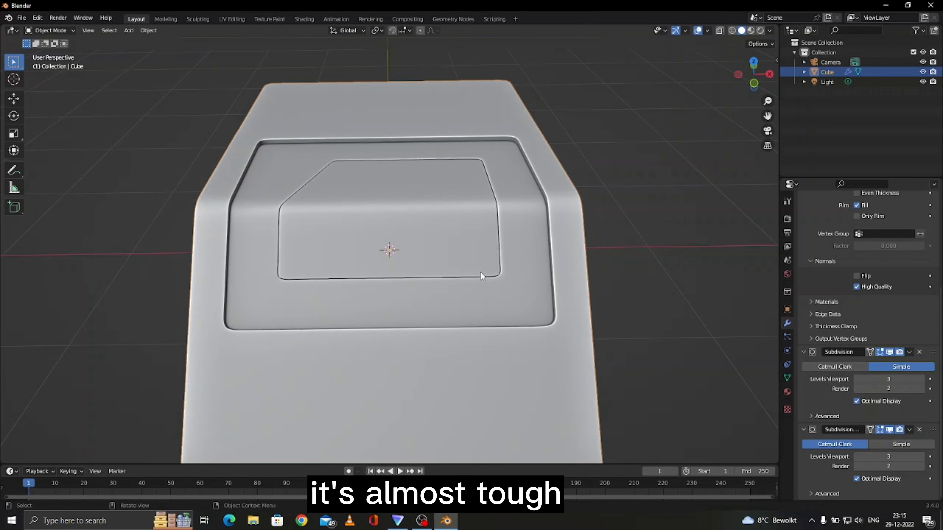
In Edit Mode, add two lengthwise loop cuts through the panel, one on each side of the centre line
scroll(461, 262, "down", 3)
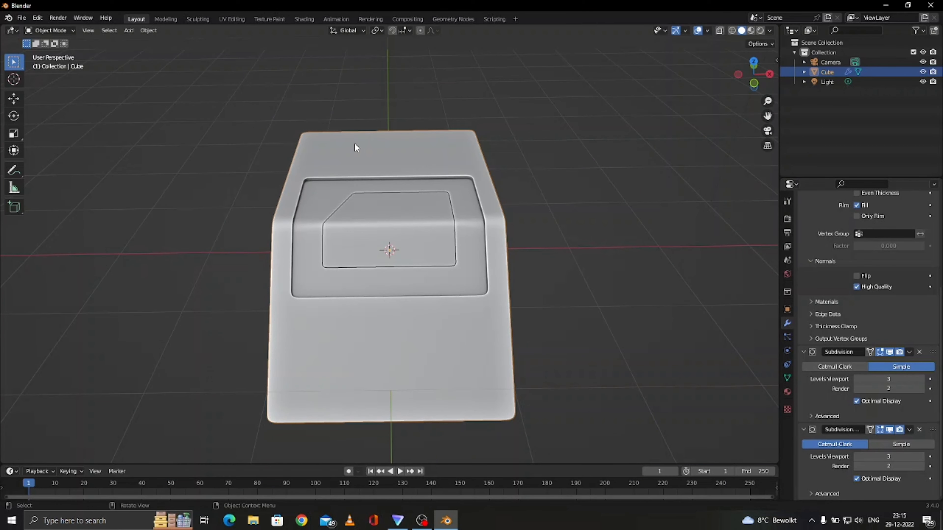
left_click(64, 31)
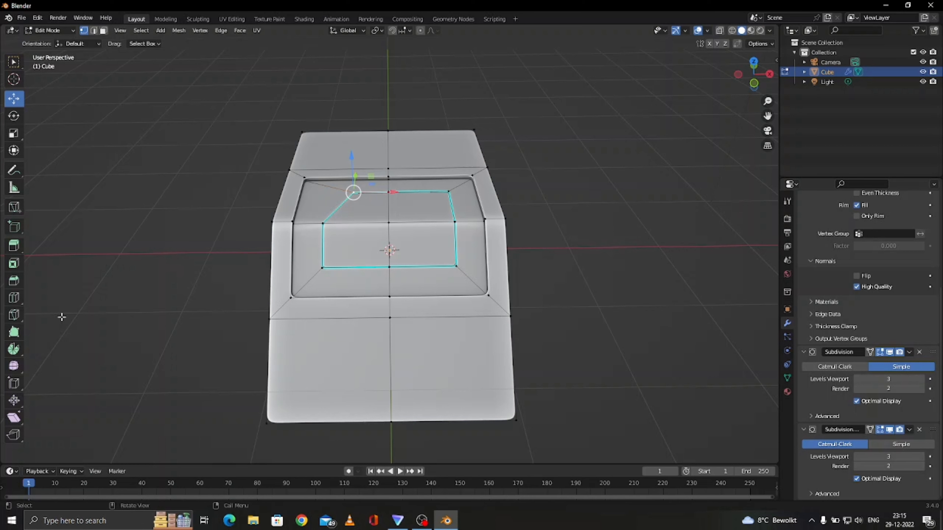
left_click(13, 299)
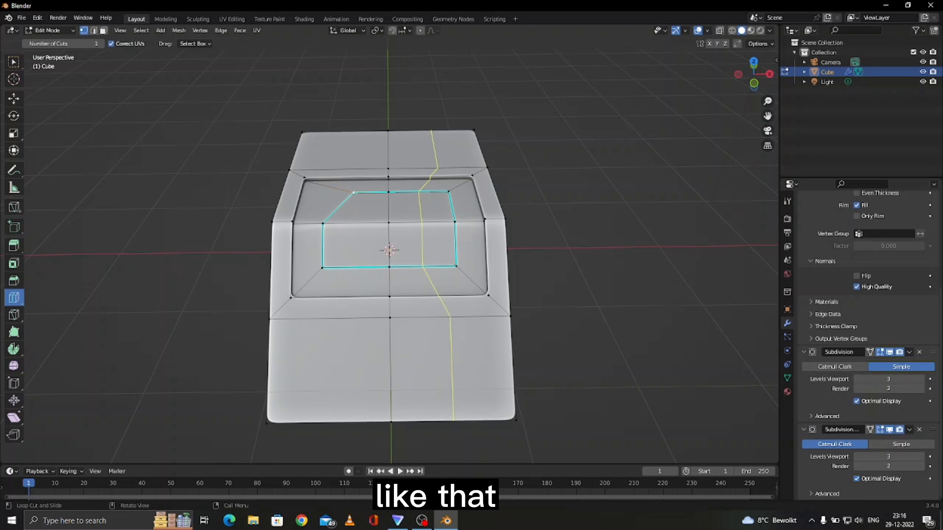
left_click(428, 246)
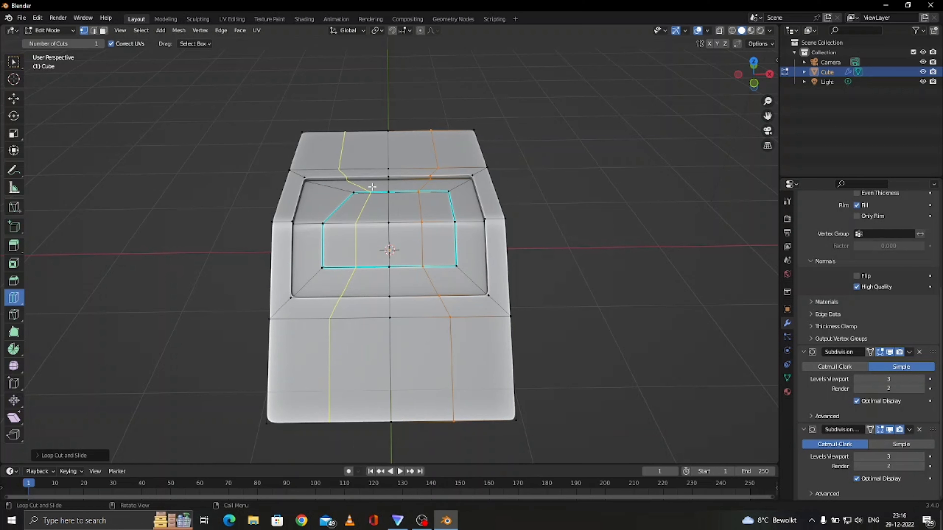
left_click(390, 189)
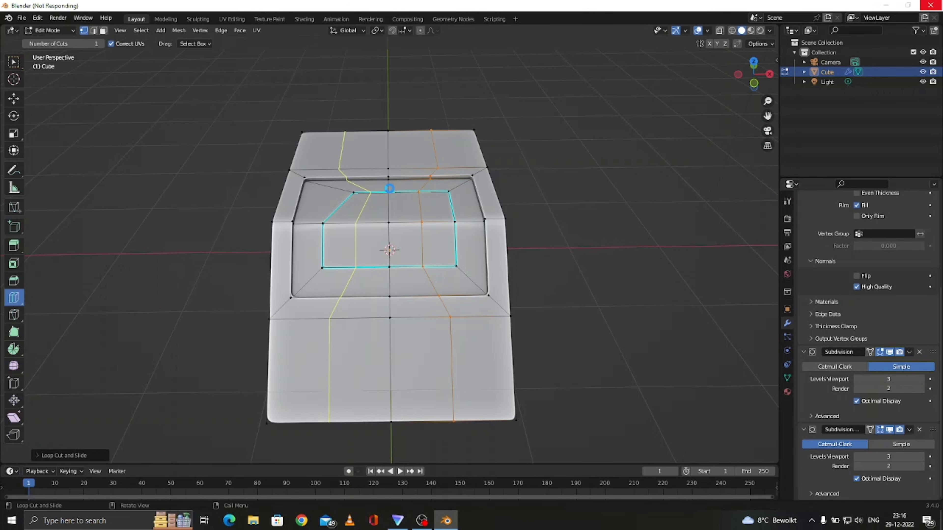
left_click(389, 189)
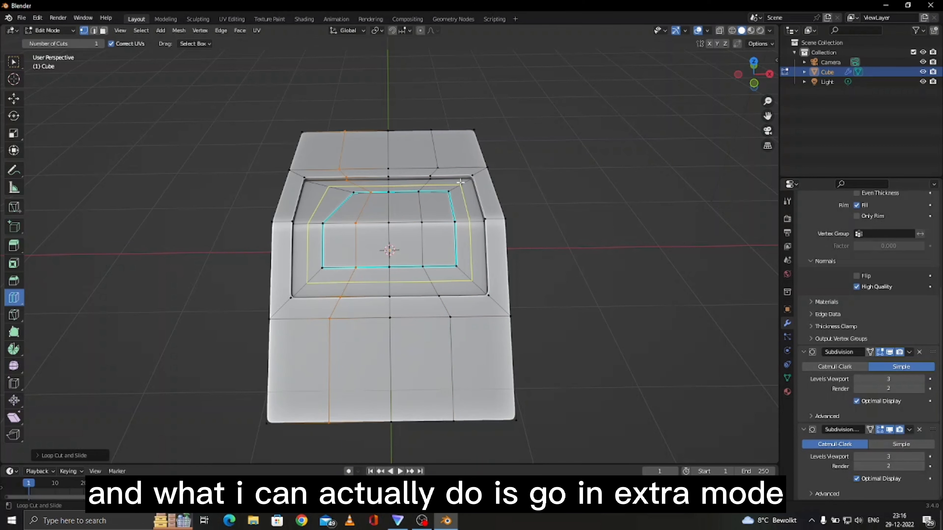
With X-ray on in the top orthographic view, select the edges along both long sides and move them down along Z to bend the sides
left_click(720, 31)
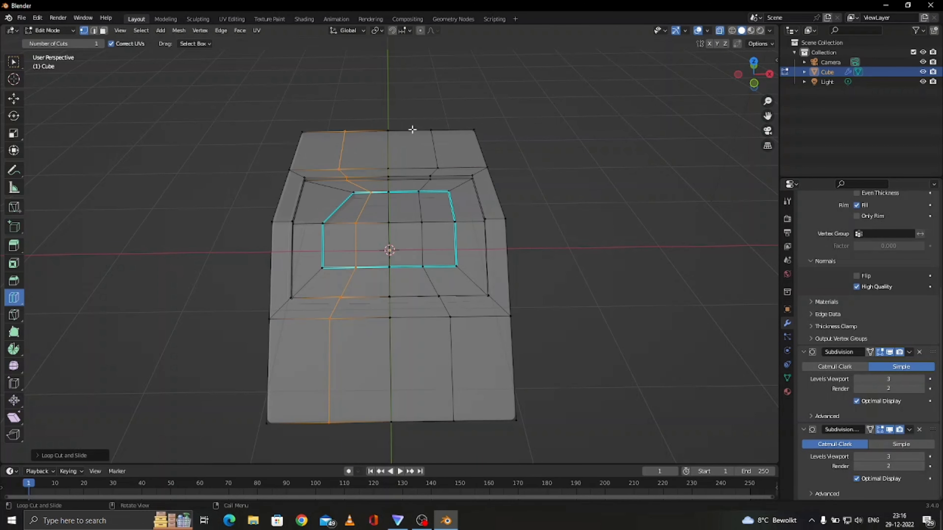
key("KP_5")
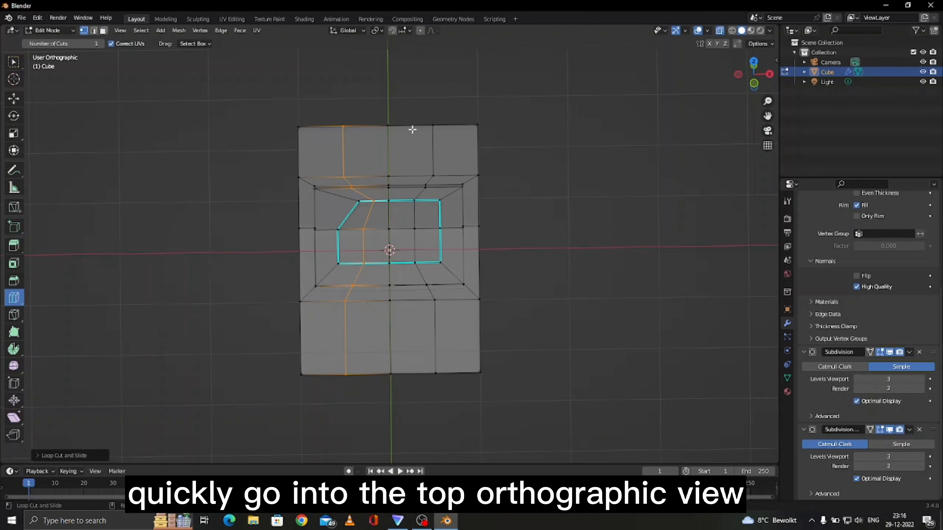
key("KP_7")
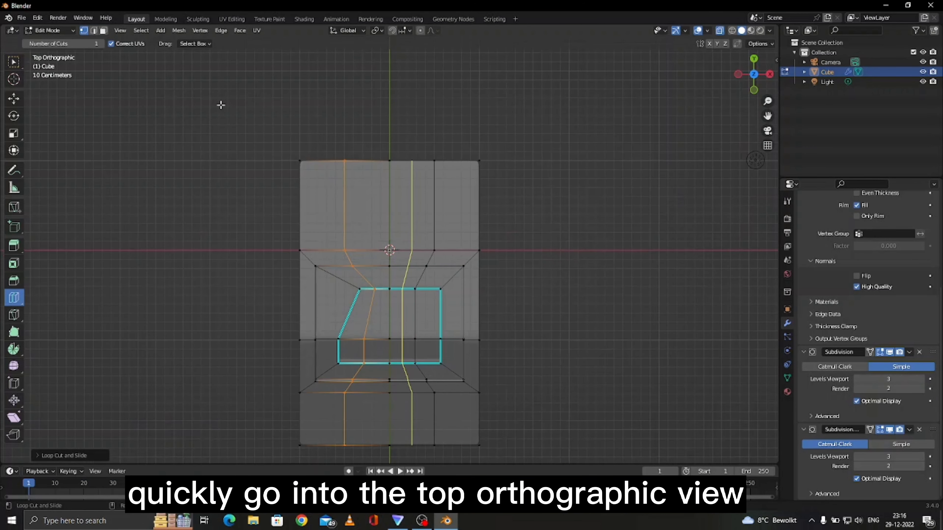
left_click(15, 100)
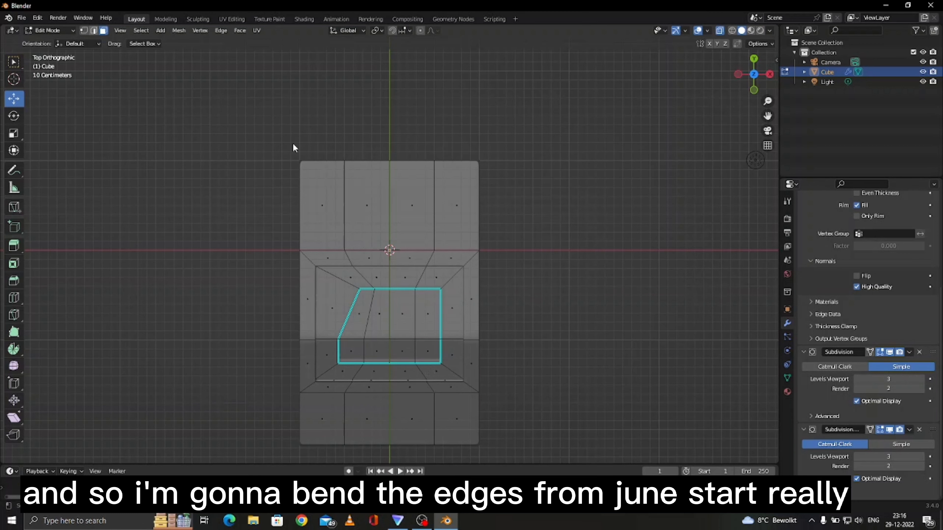
key("2")
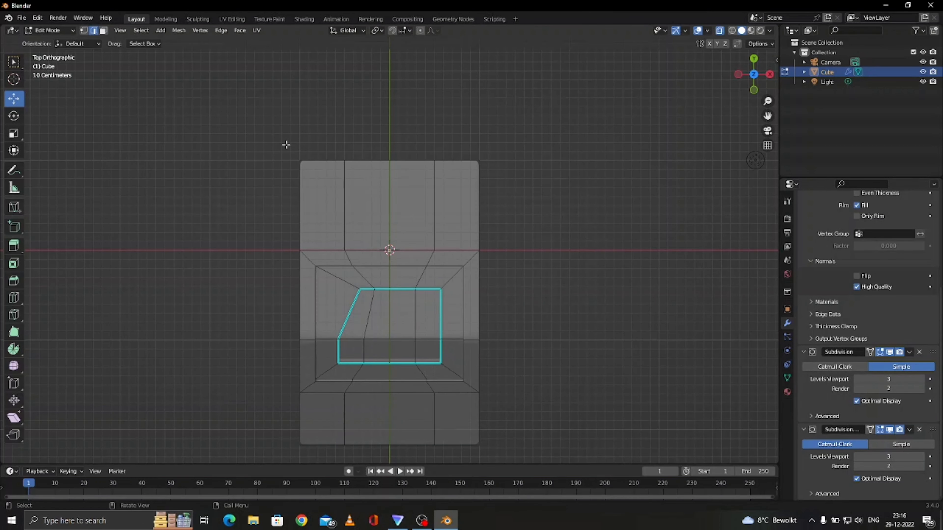
left_click_drag(286, 145, 363, 394)
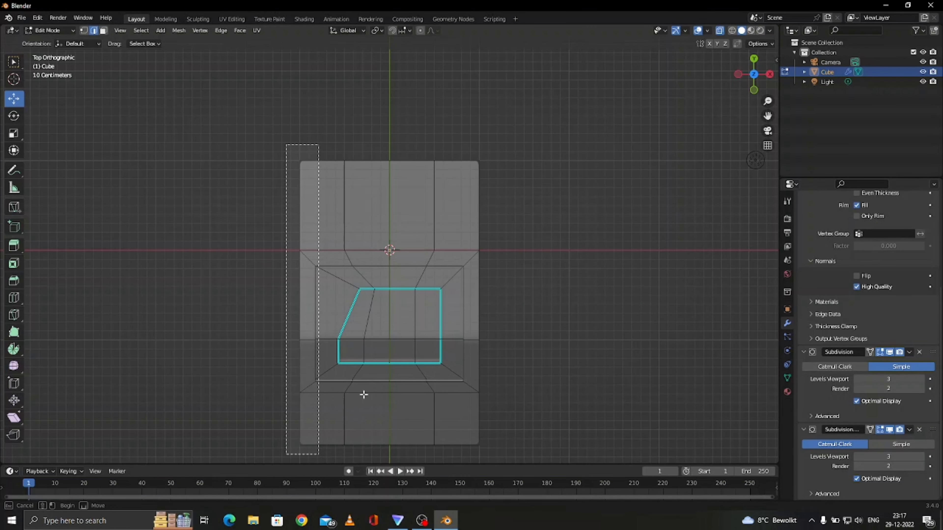
left_click_drag(468, 147, 489, 452)
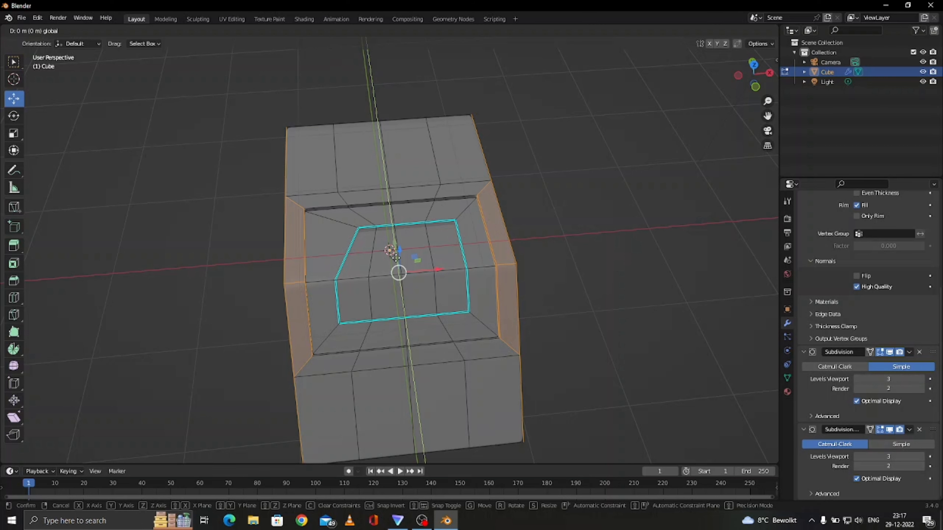
left_click_drag(395, 258, 398, 275)
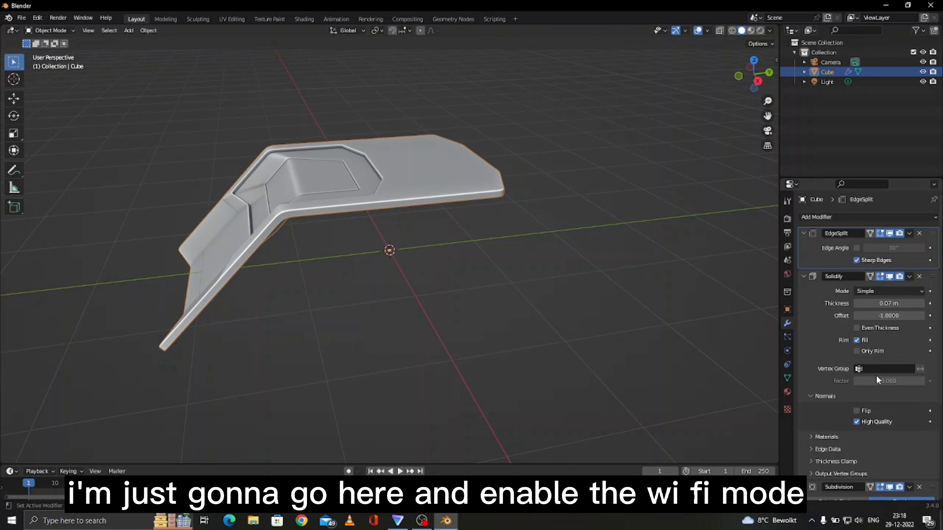
Open the Viewport Overlays settings
left_click(707, 31)
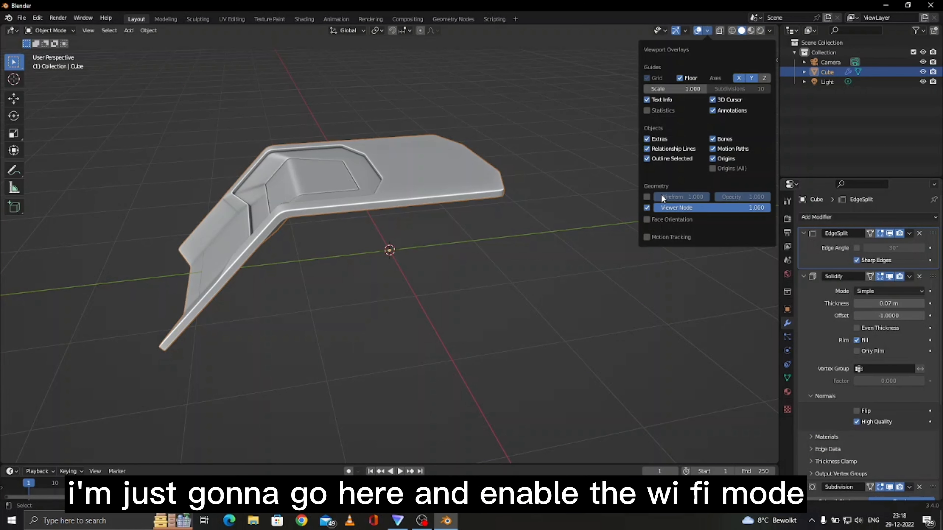